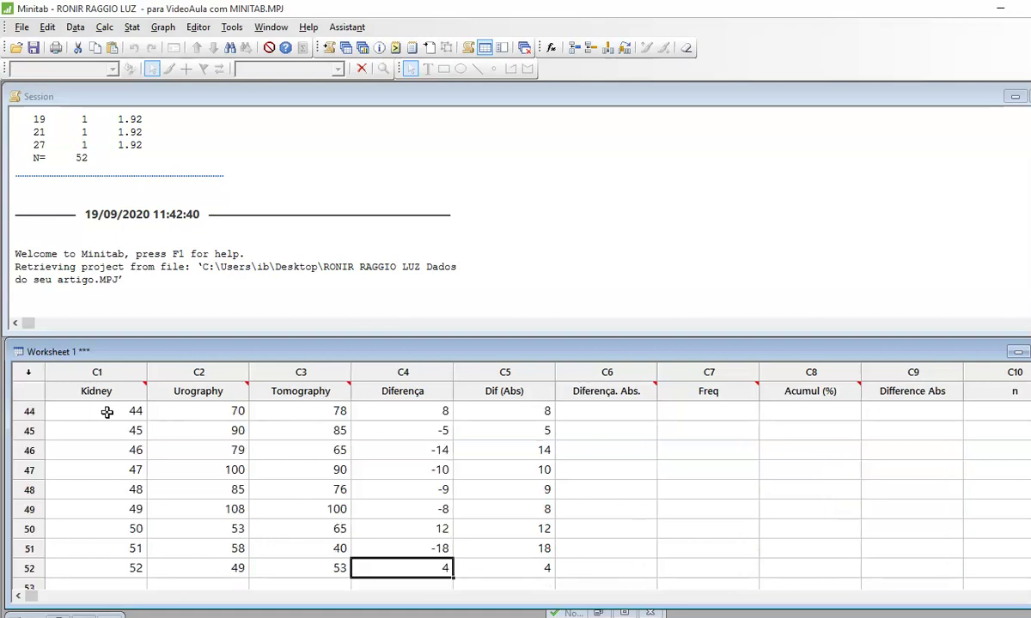
Review the absolute differences and their frequencies in the first rows of the Diferença. Abs. and Freq columns
key(Right)
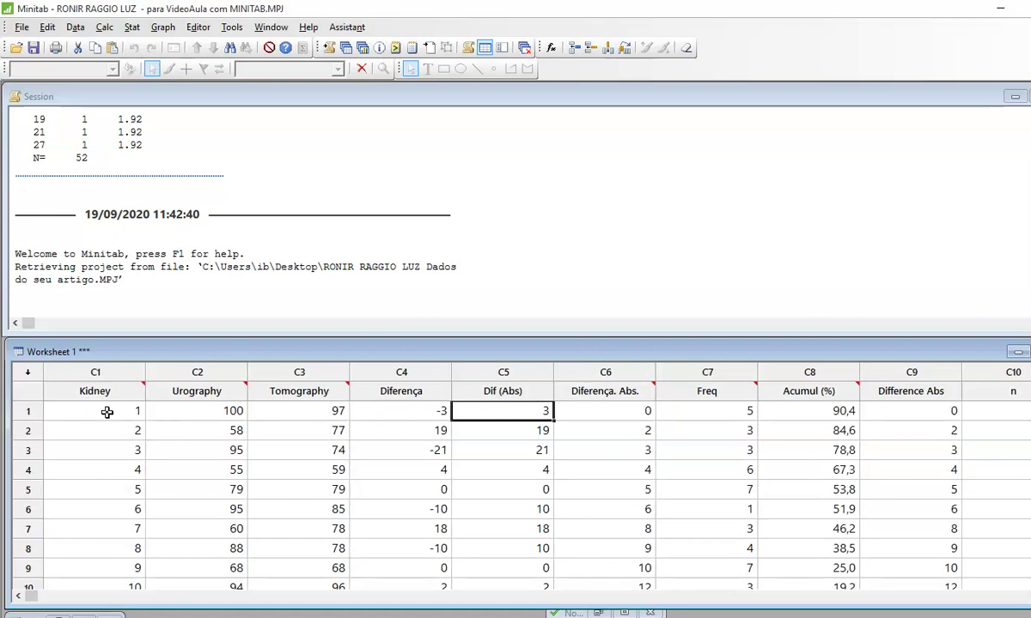
click(613, 413)
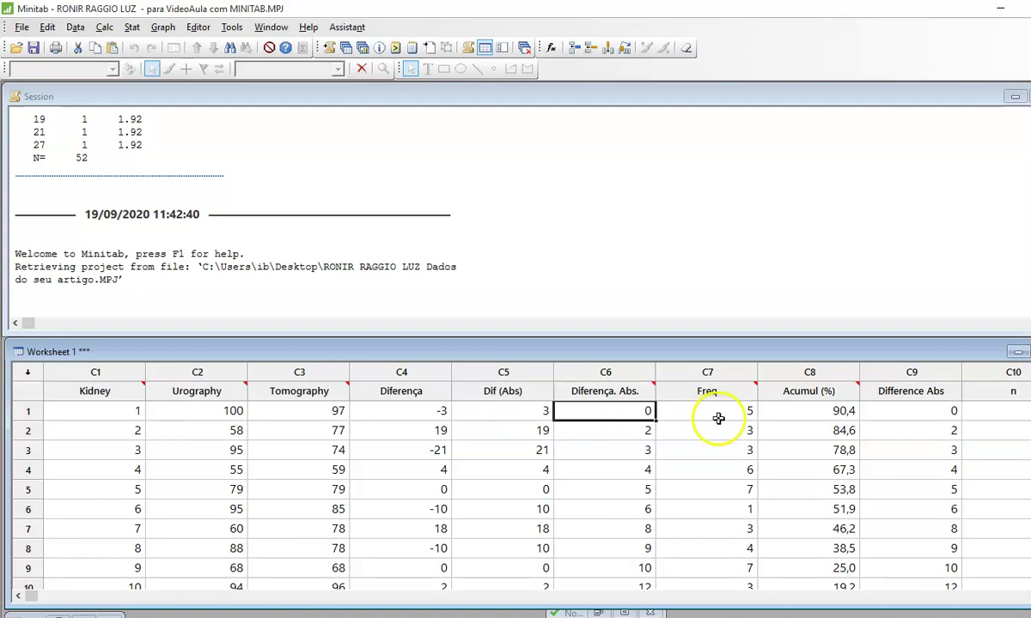
click(648, 435)
click(720, 449)
click(649, 472)
click(740, 472)
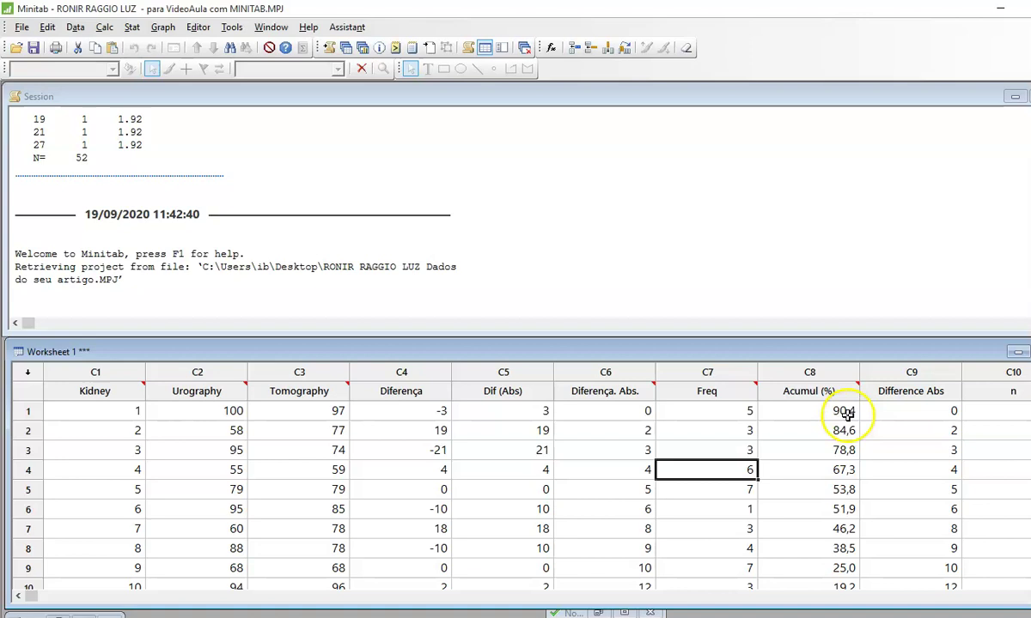
Examine the existing survival plot for Diferença. Abs. and the Dif (Abs) tally in the session output
click(436, 264)
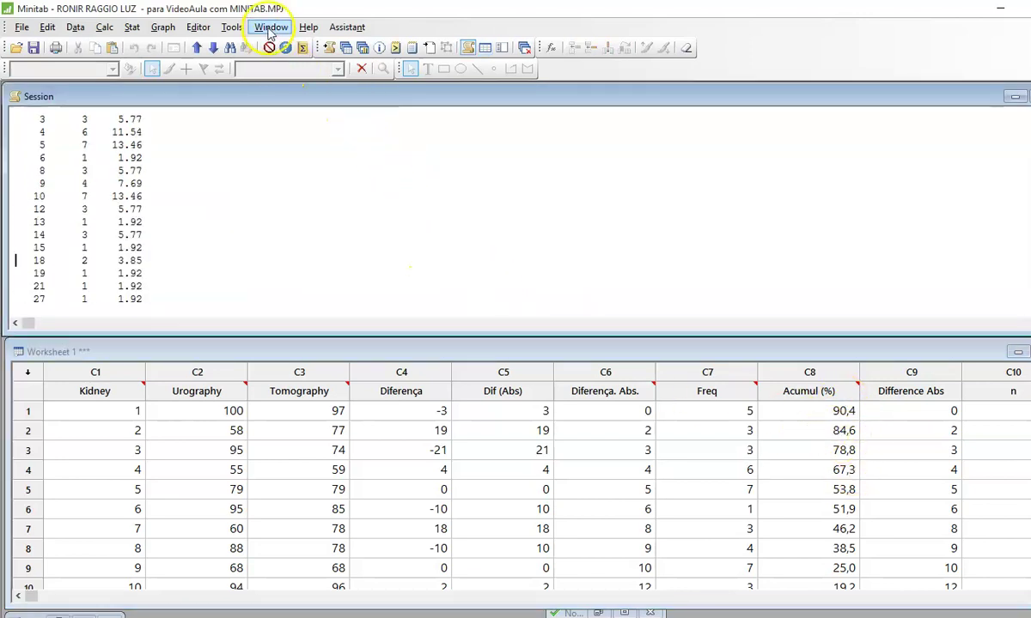
scroll(319, 170, up, 1)
scroll(318, 170, up, 5)
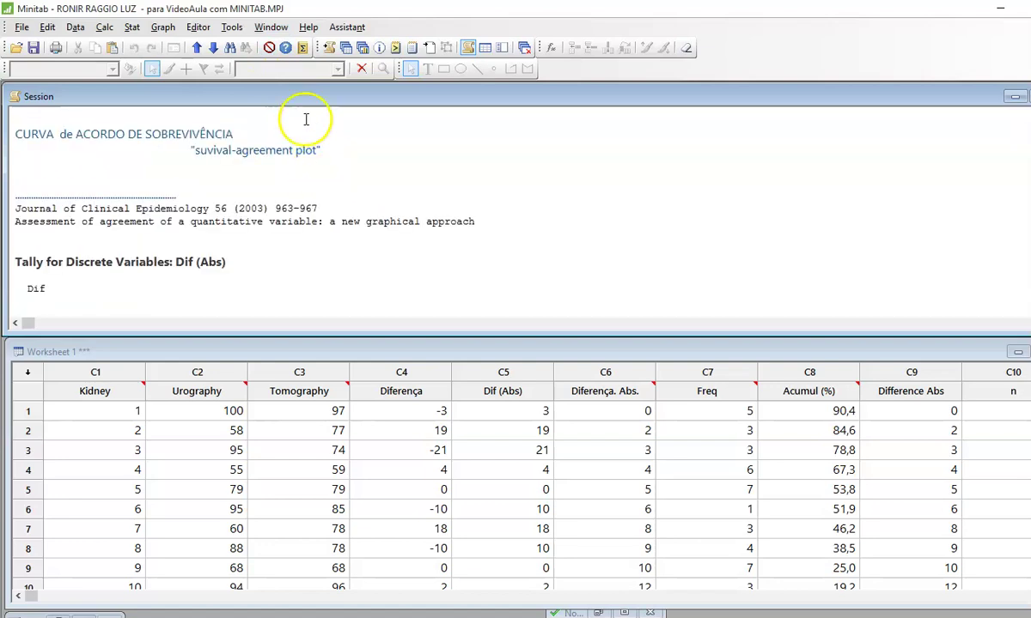
click(268, 28)
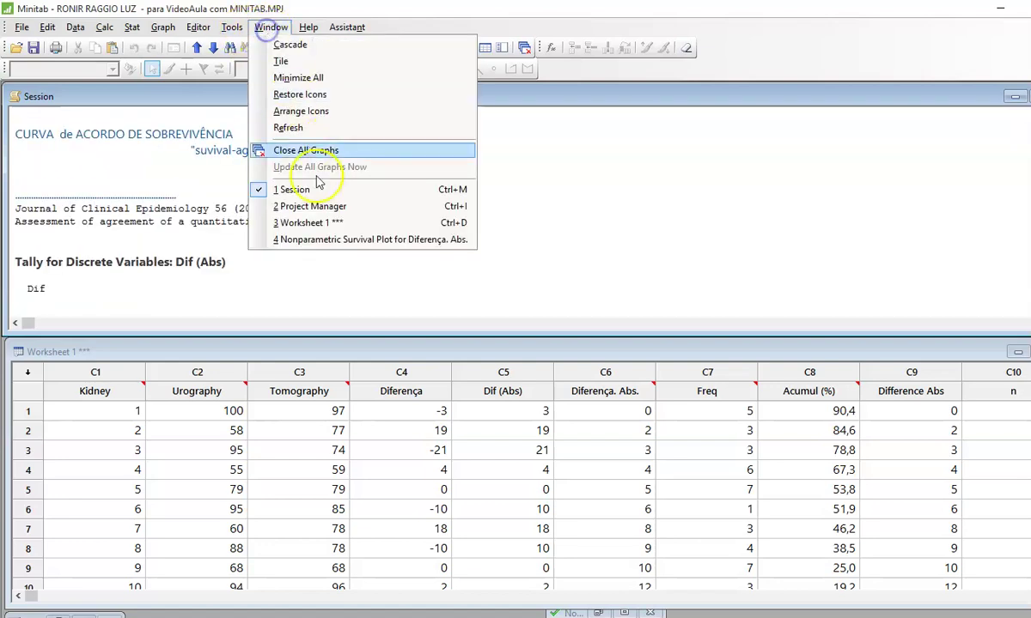
click(313, 234)
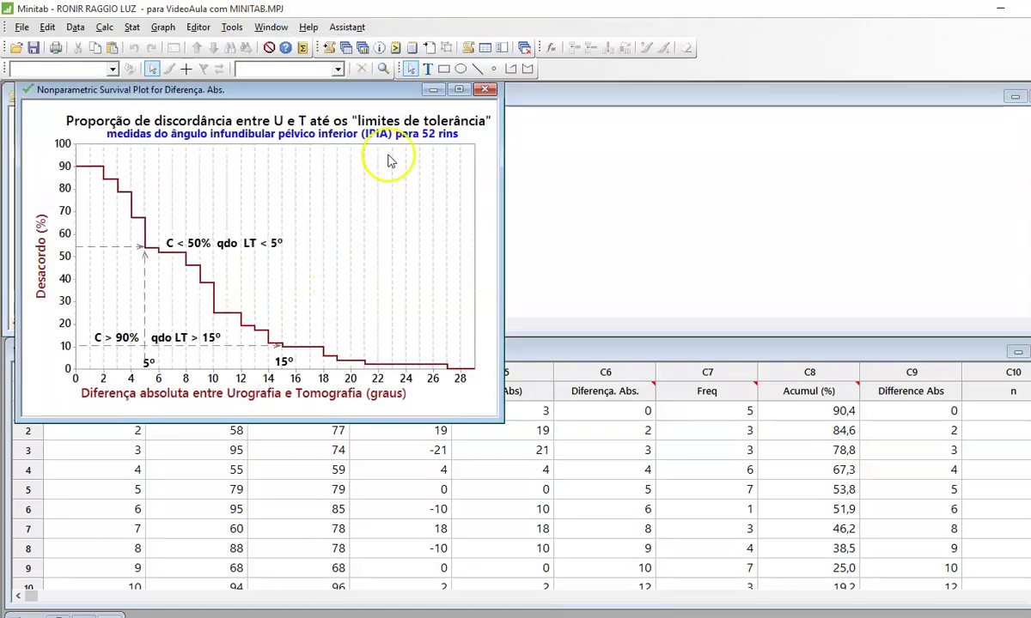
click(434, 90)
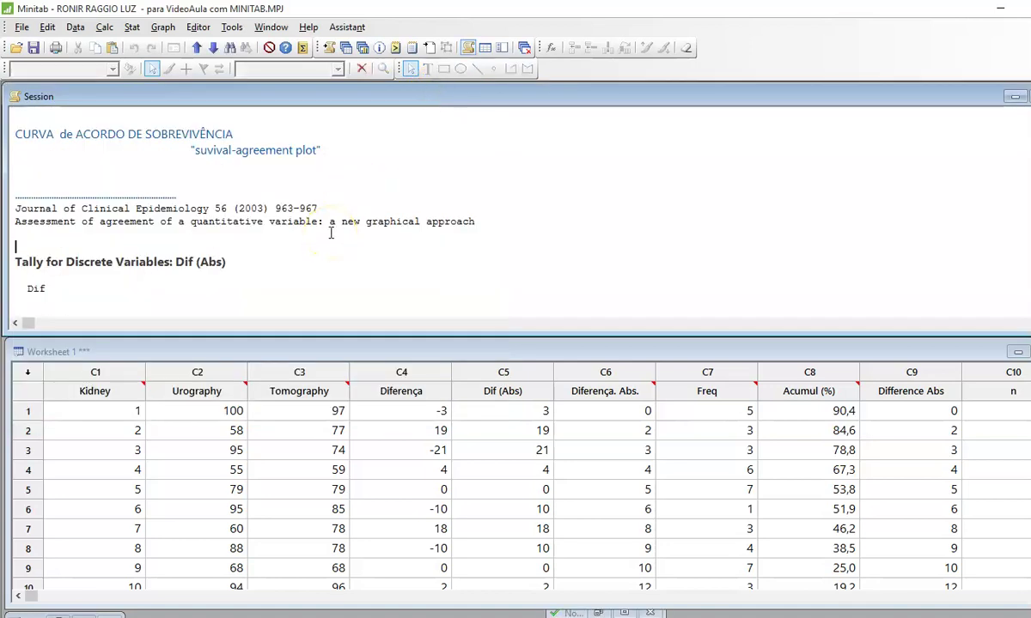
scroll(331, 232, down, 1)
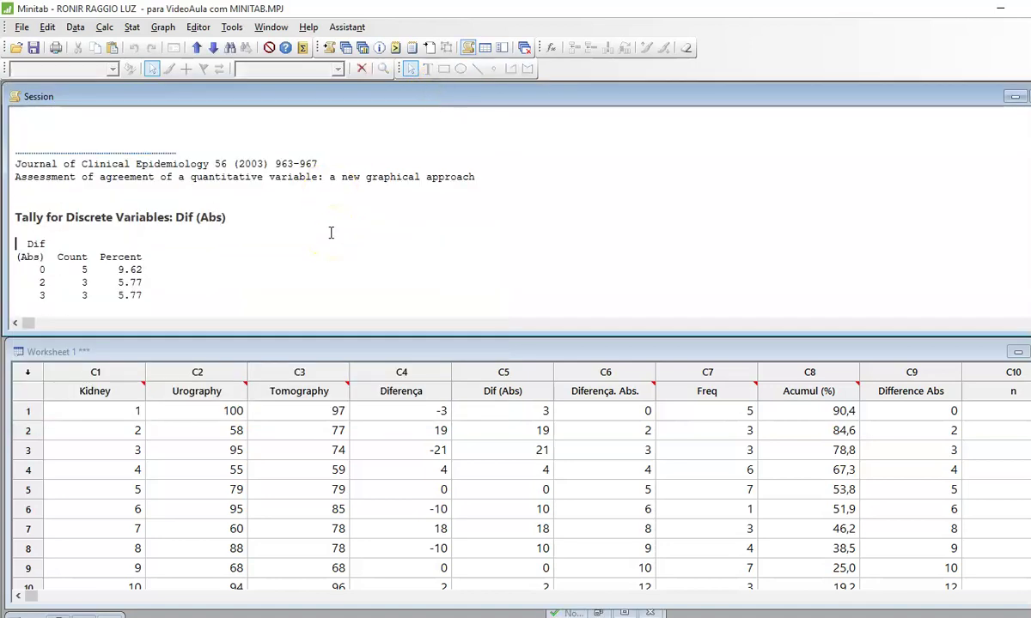
scroll(331, 233, down, 1)
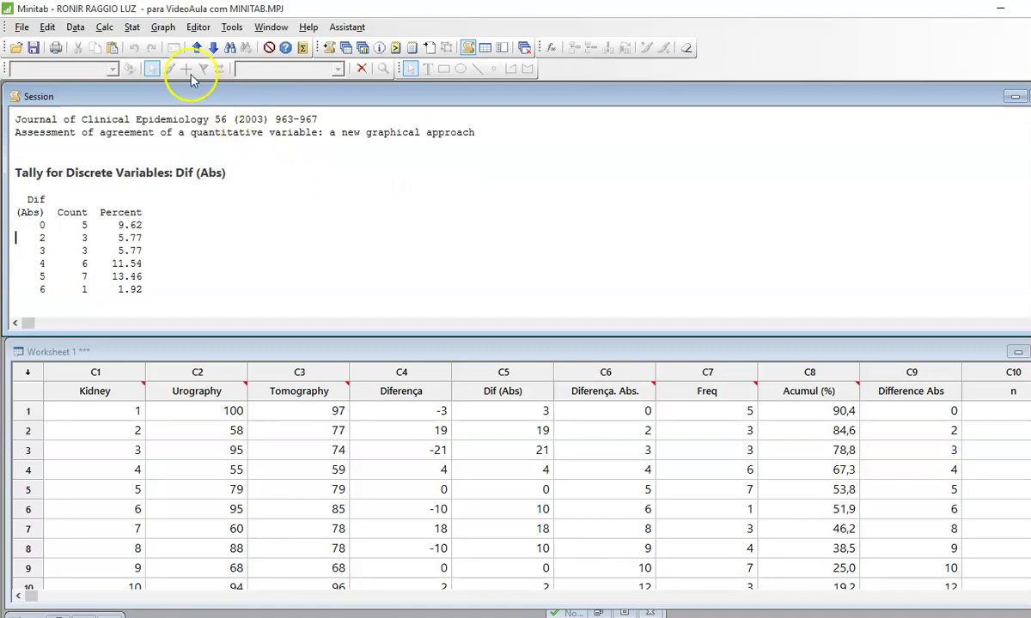
click(133, 28)
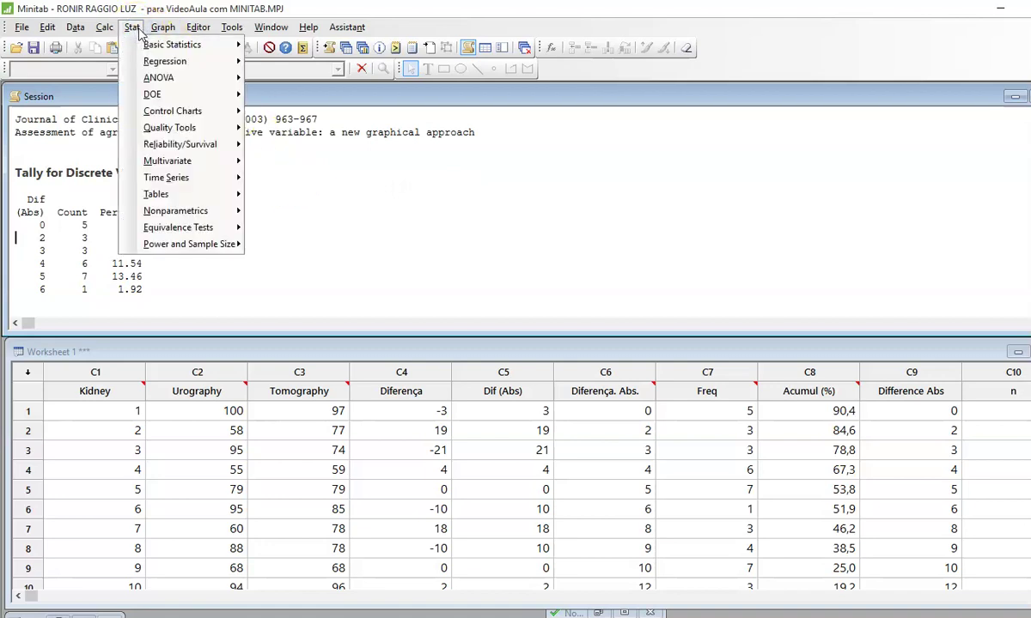
mouse_move(180, 195)
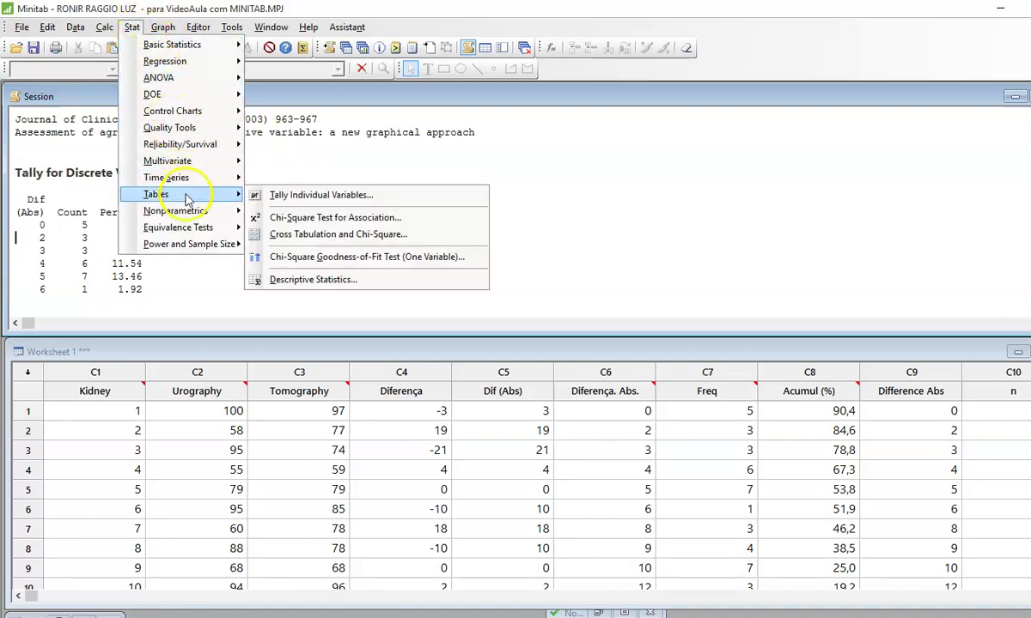
click(302, 197)
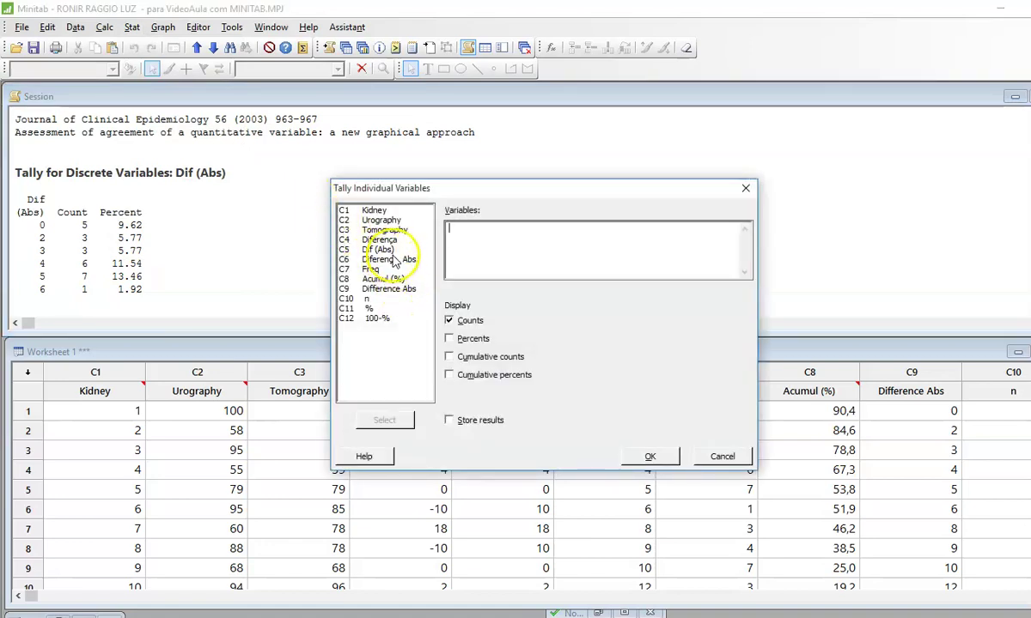
double_click(405, 260)
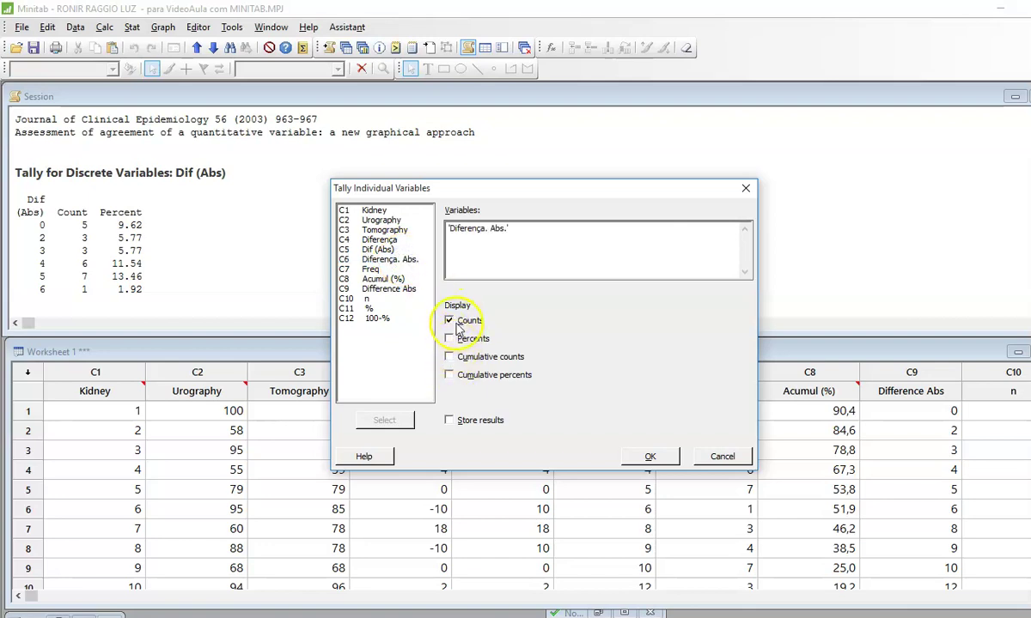
click(450, 375)
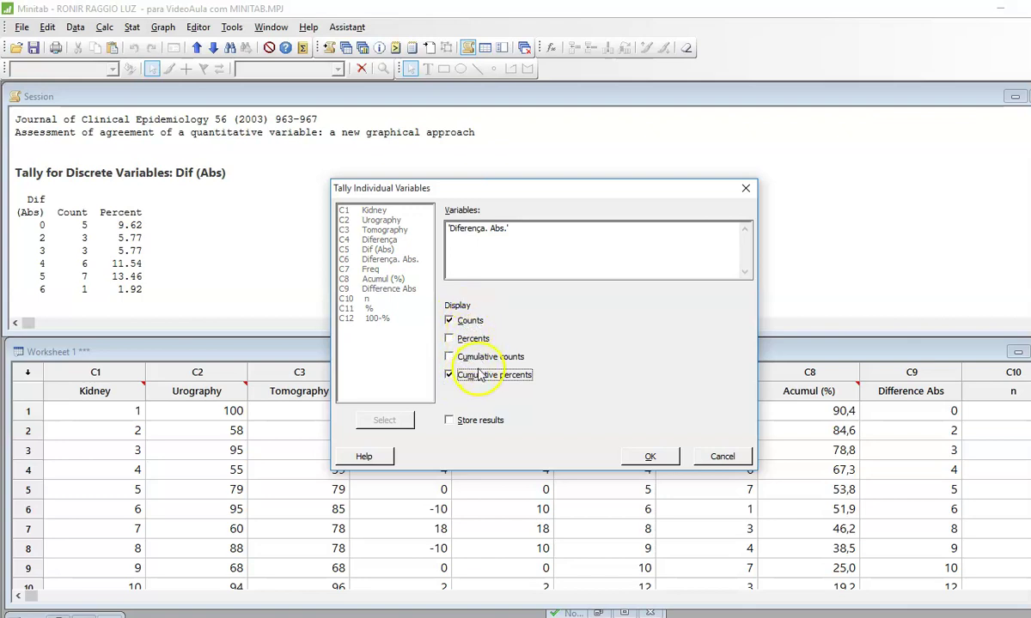
click(451, 421)
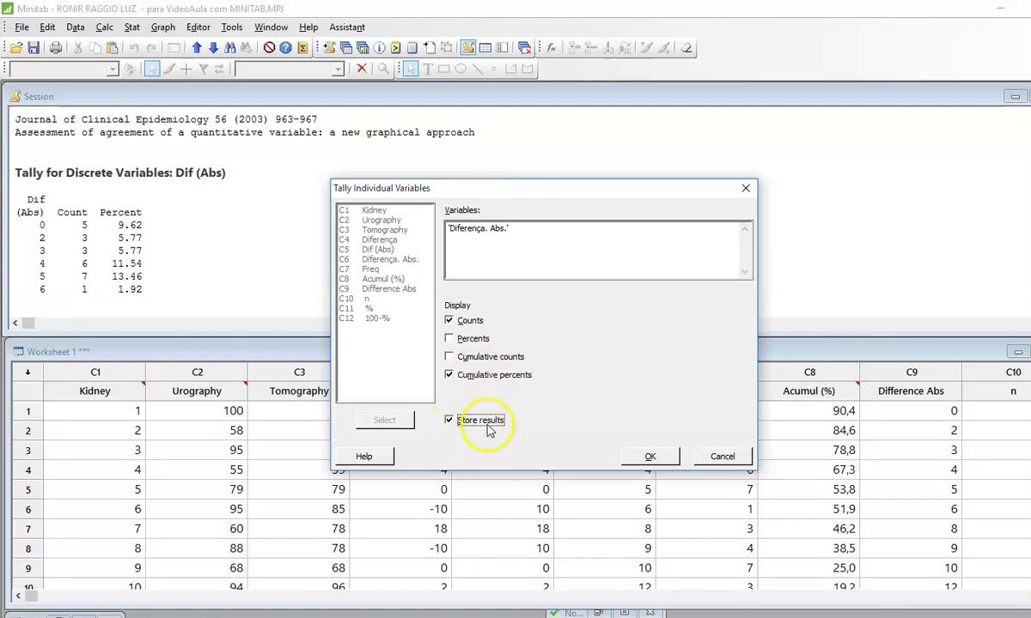
click(722, 457)
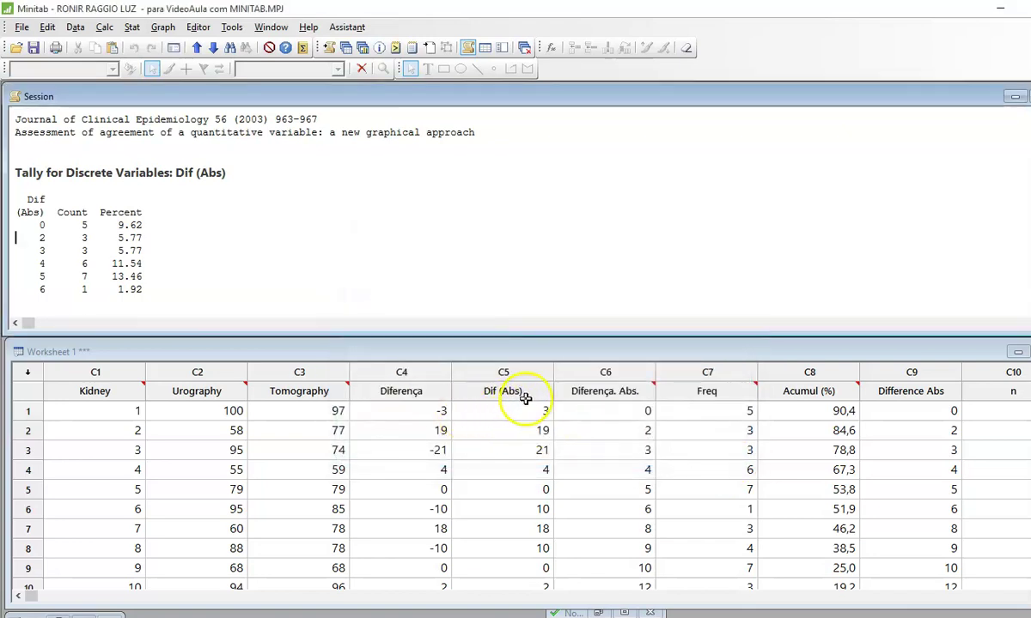
Calculate ABS(ABS('Diferença')) with the Calculator and store the result in the Dif (Abs) column
click(518, 374)
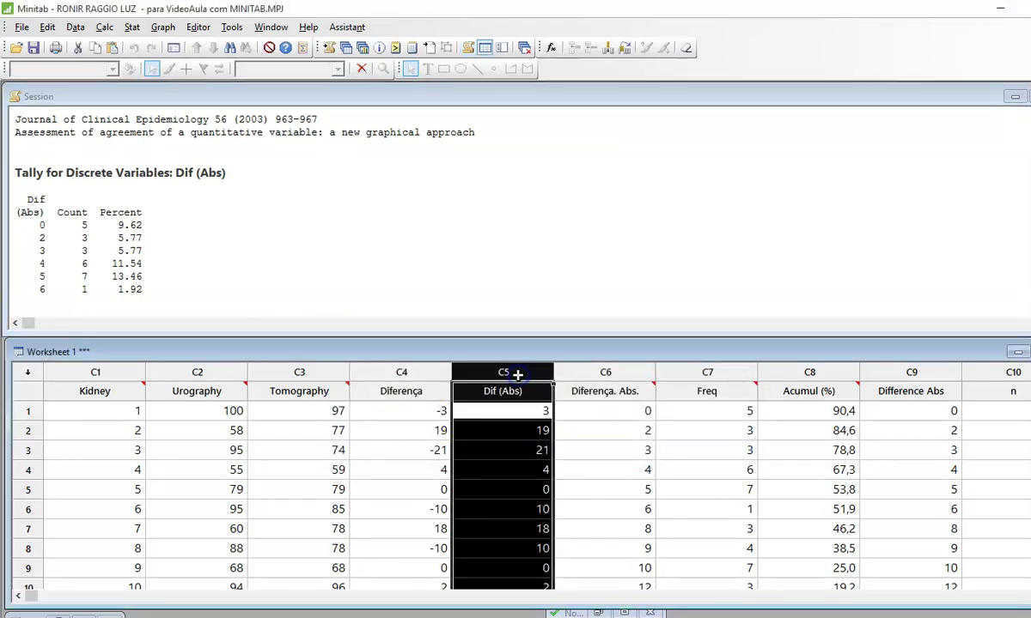
click(105, 28)
click(111, 47)
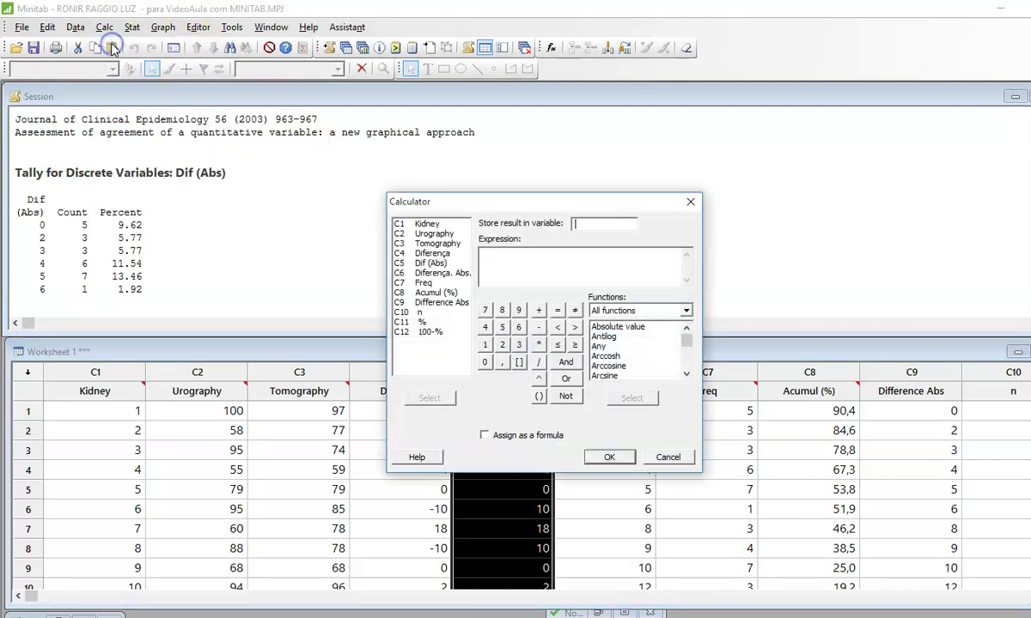
click(441, 264)
click(486, 261)
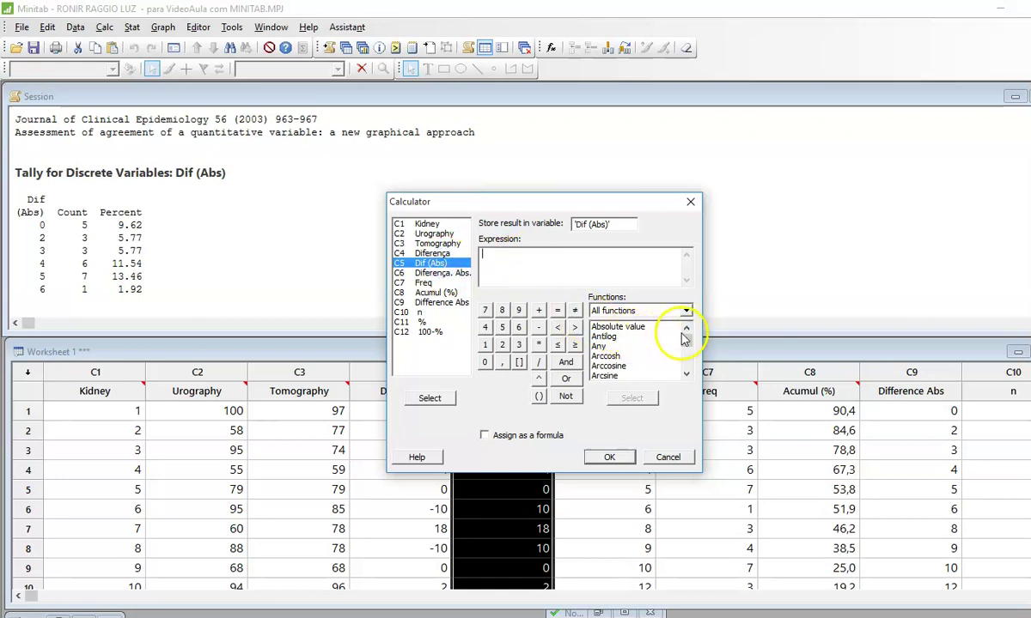
double_click(642, 329)
click(632, 397)
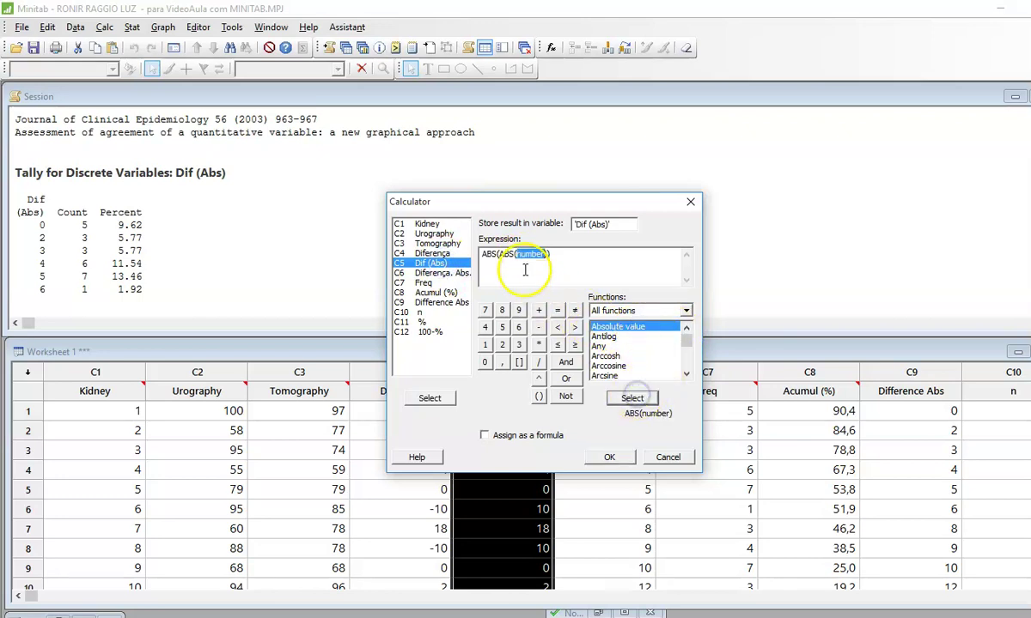
double_click(432, 254)
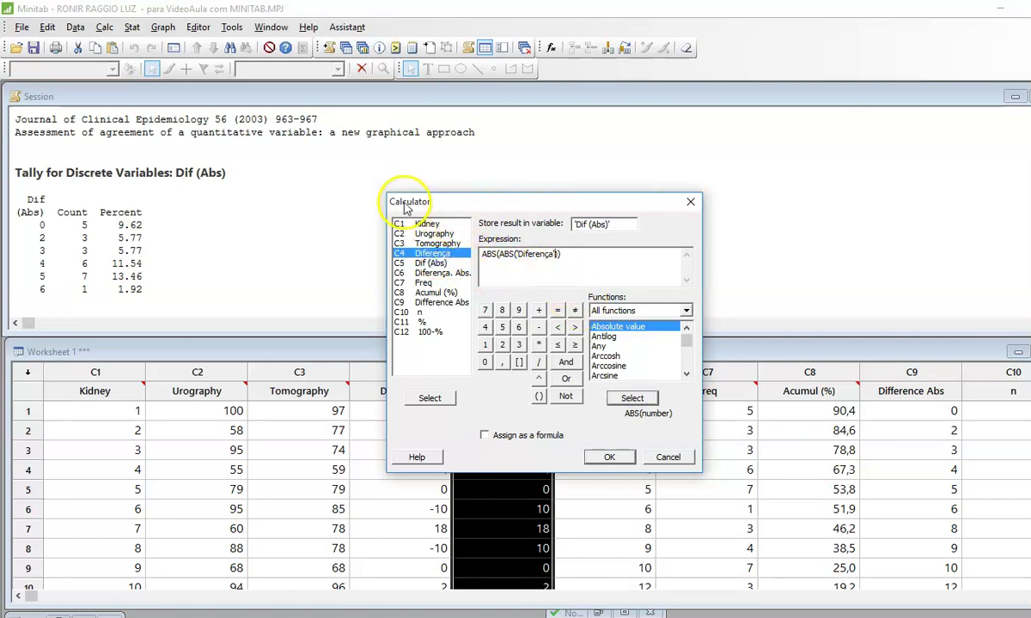
click(609, 458)
click(723, 466)
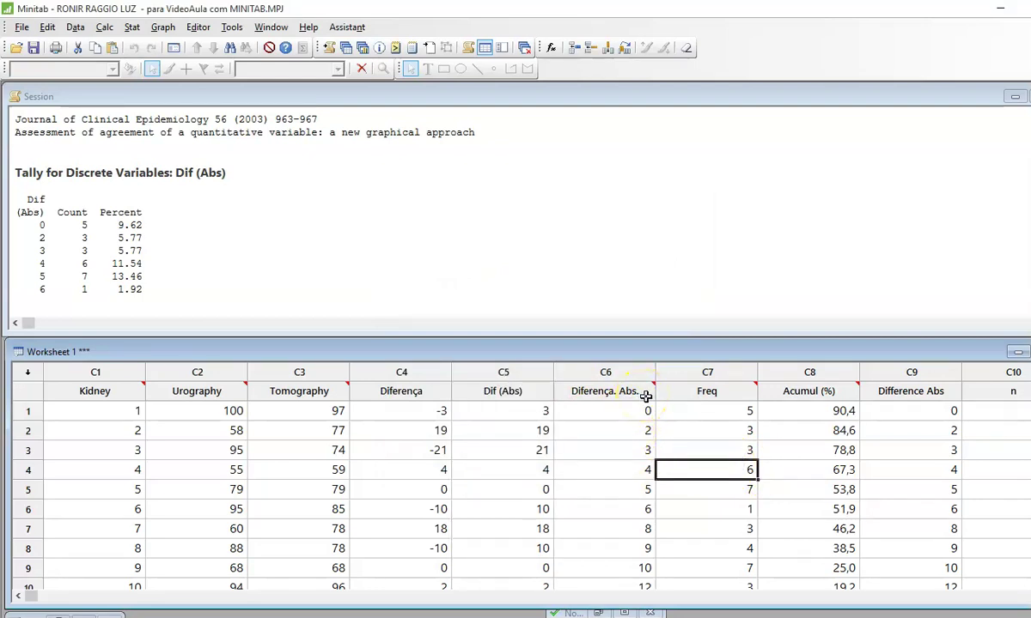
Set up a right-censored nonparametric distribution analysis of Difference Abs with Freq as frequency column, and view its estimation settings
click(134, 28)
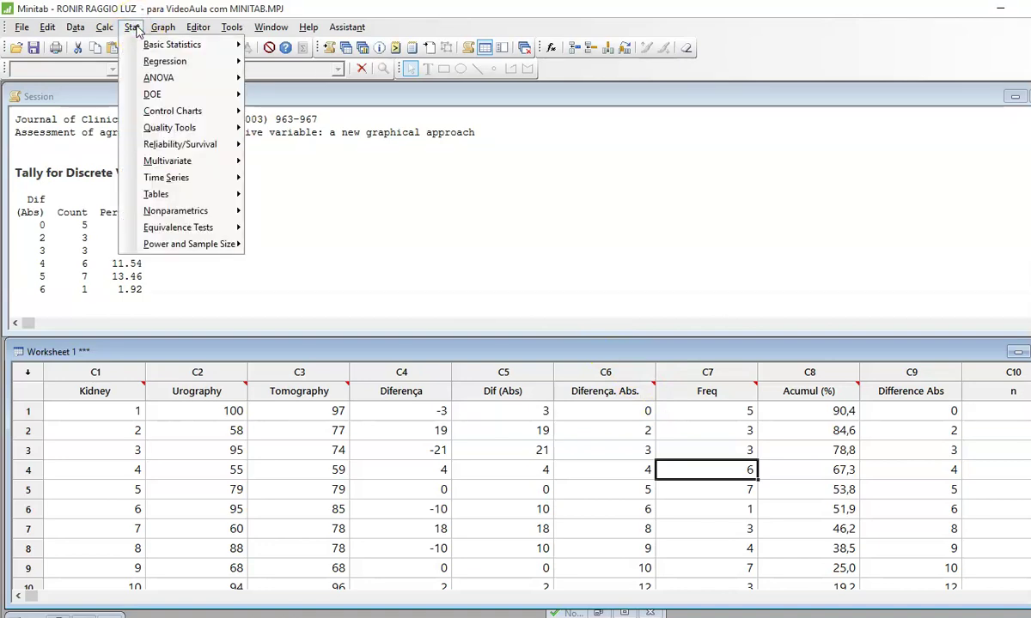
mouse_move(185, 146)
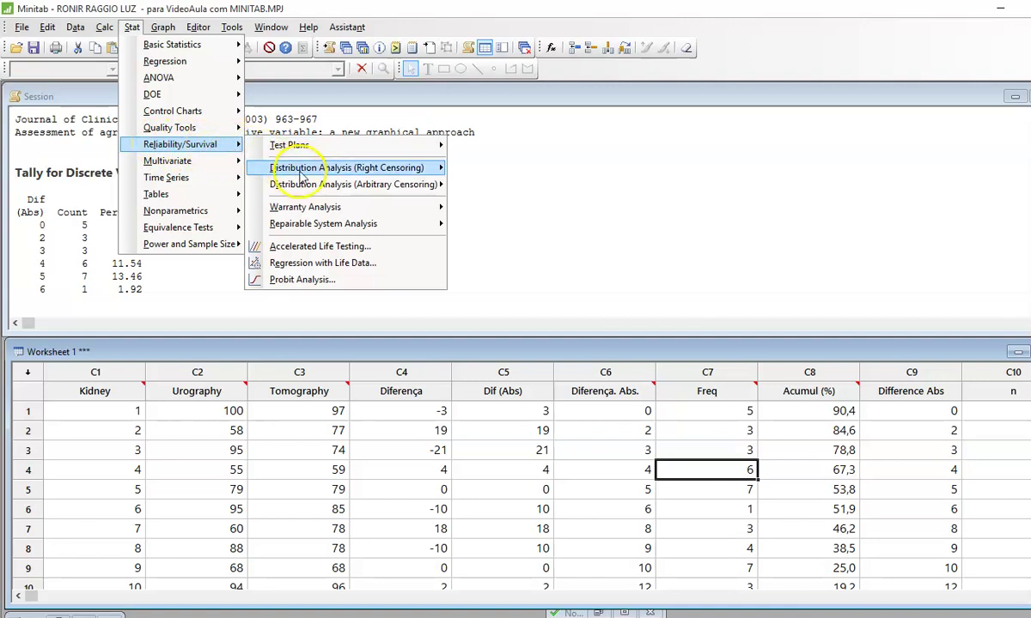
mouse_move(299, 168)
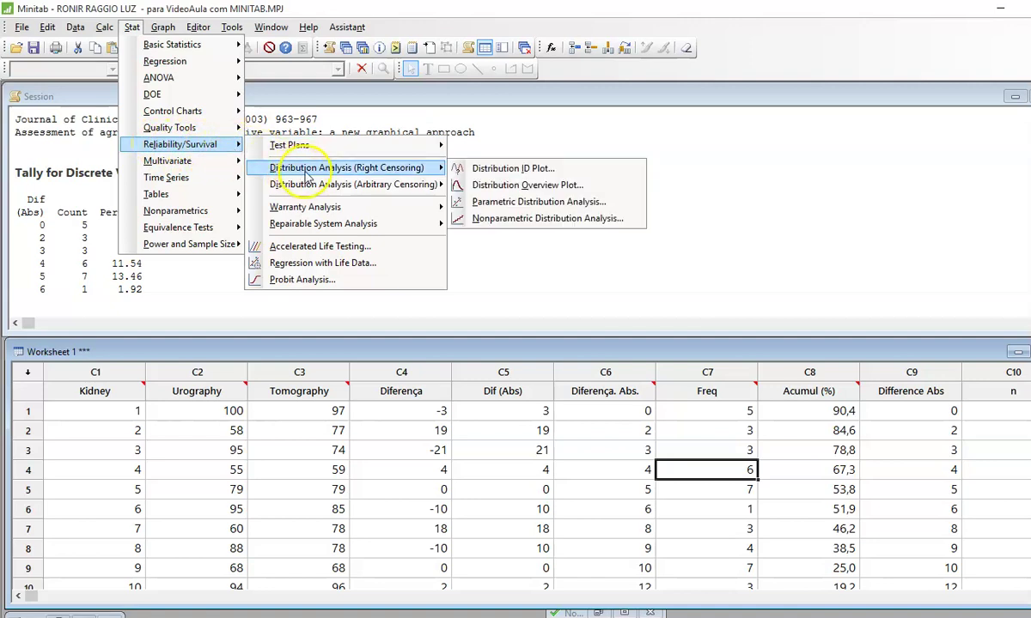
click(492, 219)
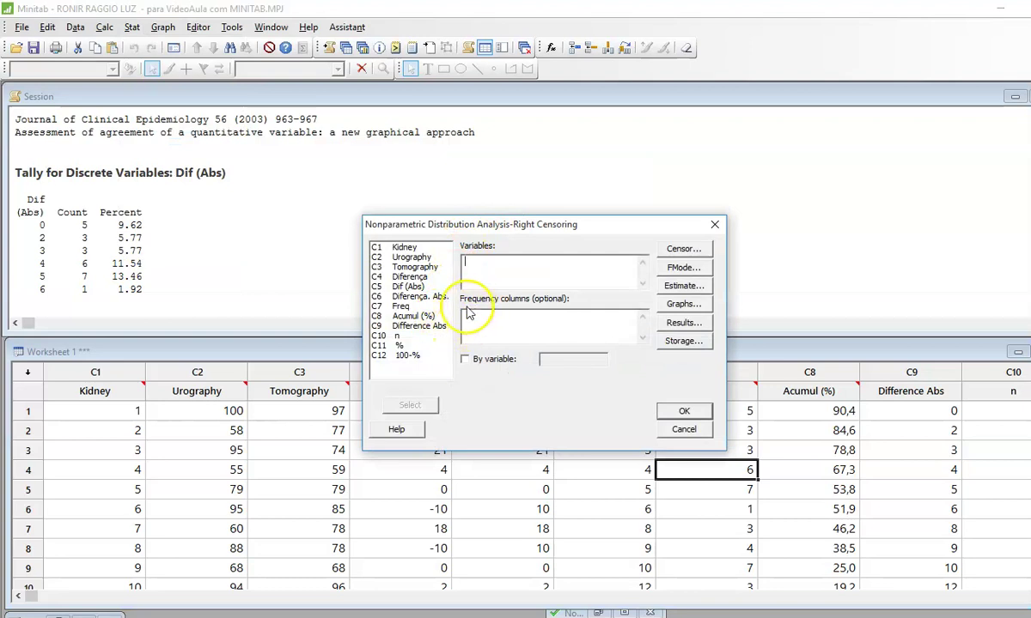
double_click(429, 327)
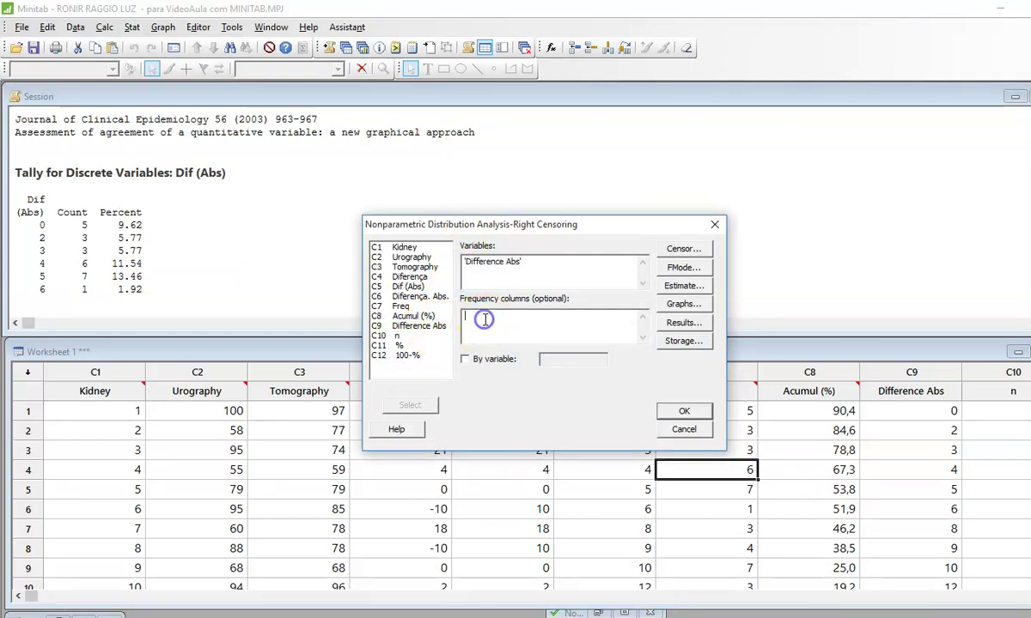
double_click(409, 306)
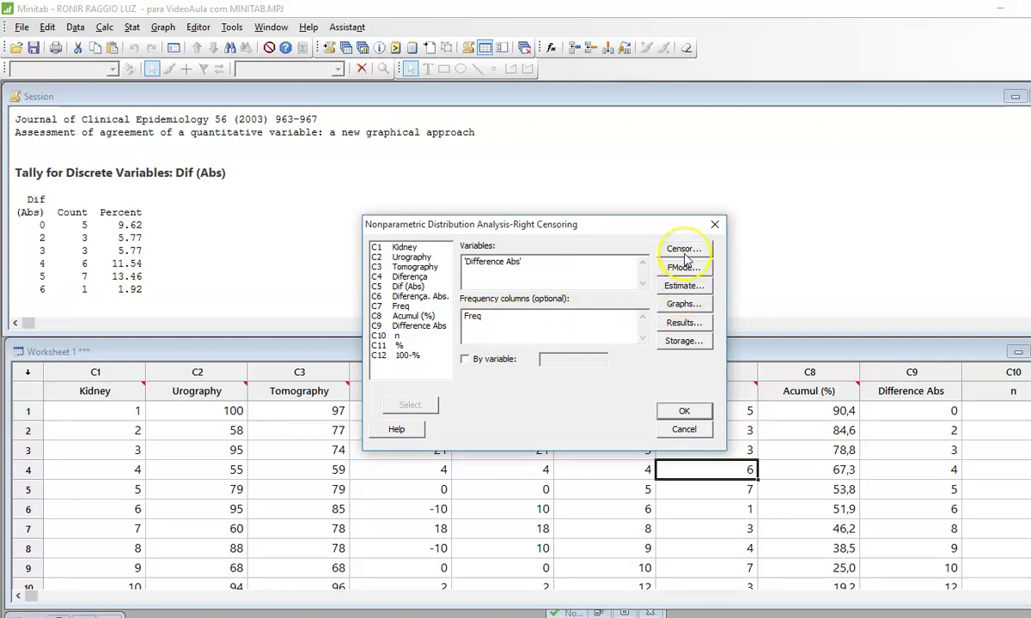
click(684, 286)
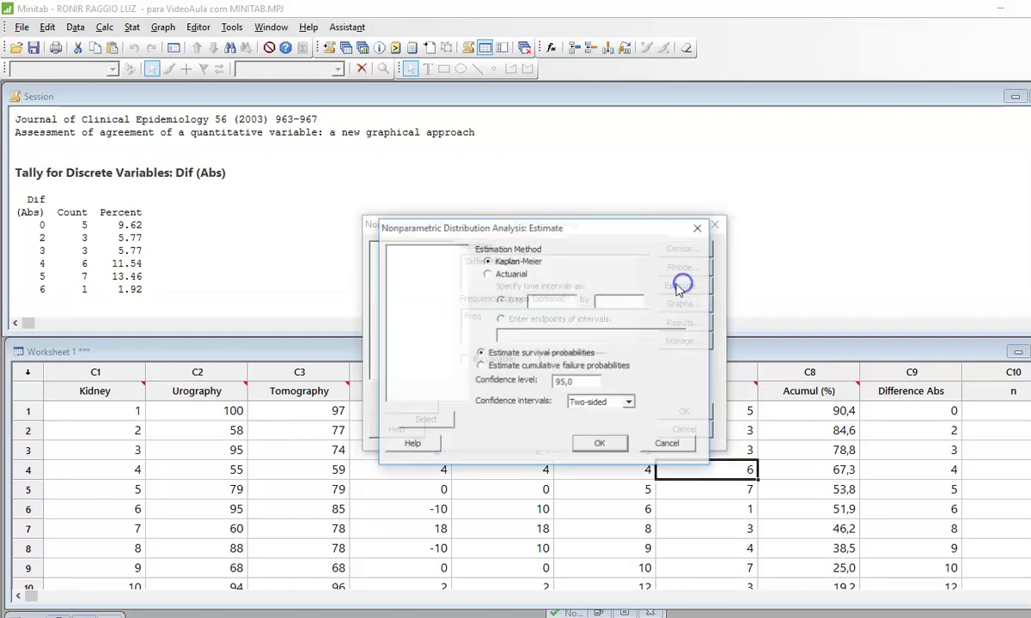
click(668, 442)
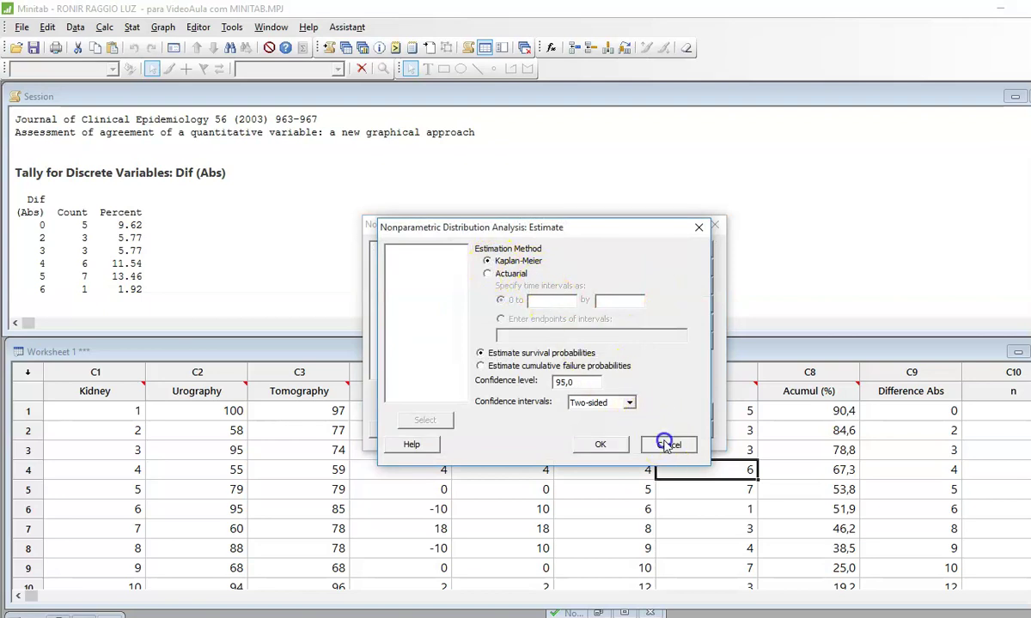
Add a survival plot to the nonparametric analysis and run it to generate the graph
click(684, 306)
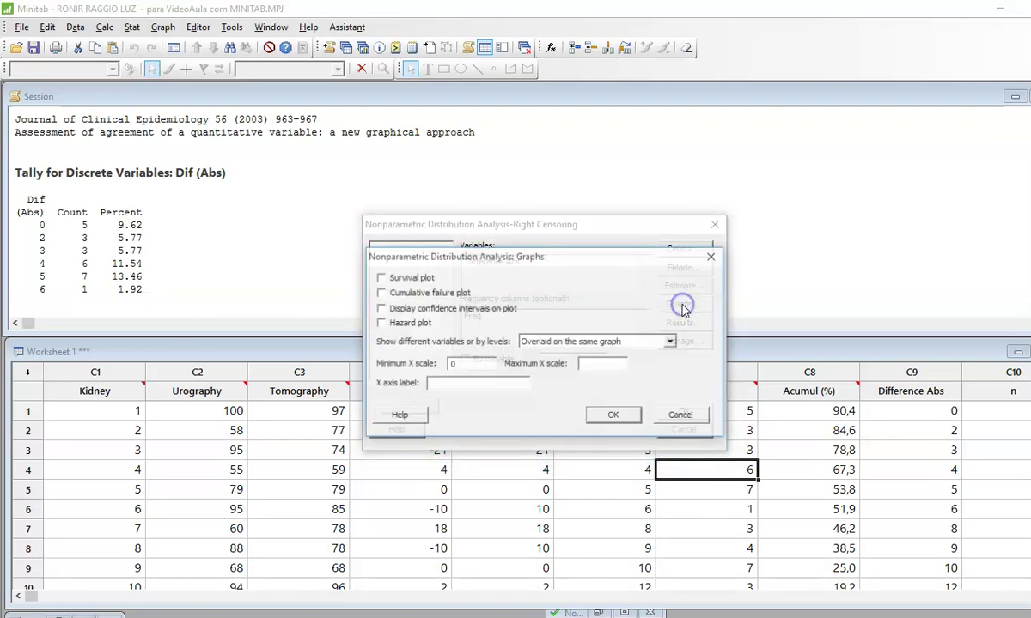
click(379, 277)
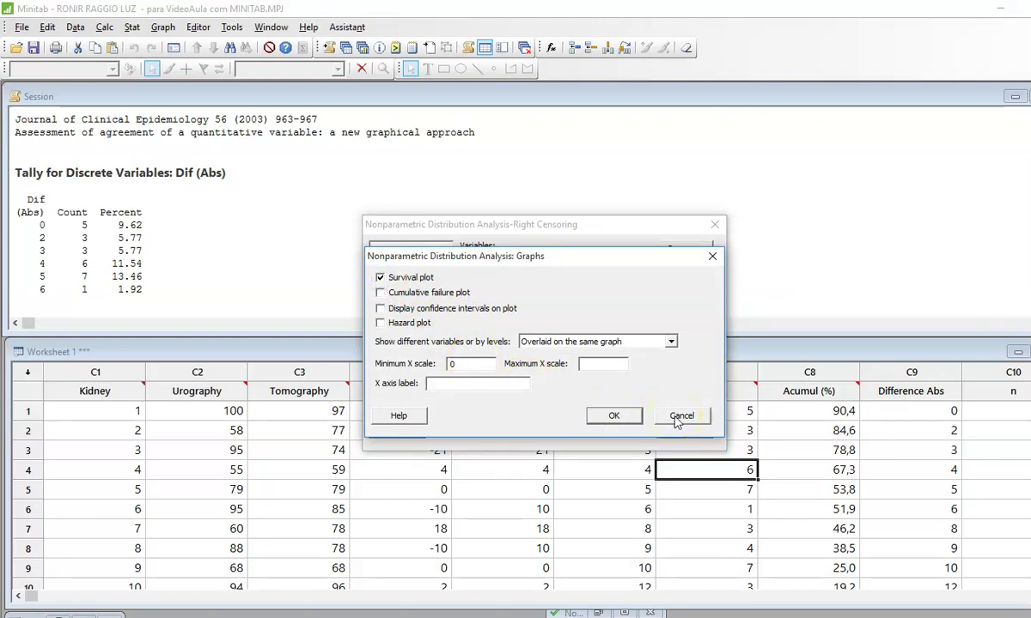
click(628, 420)
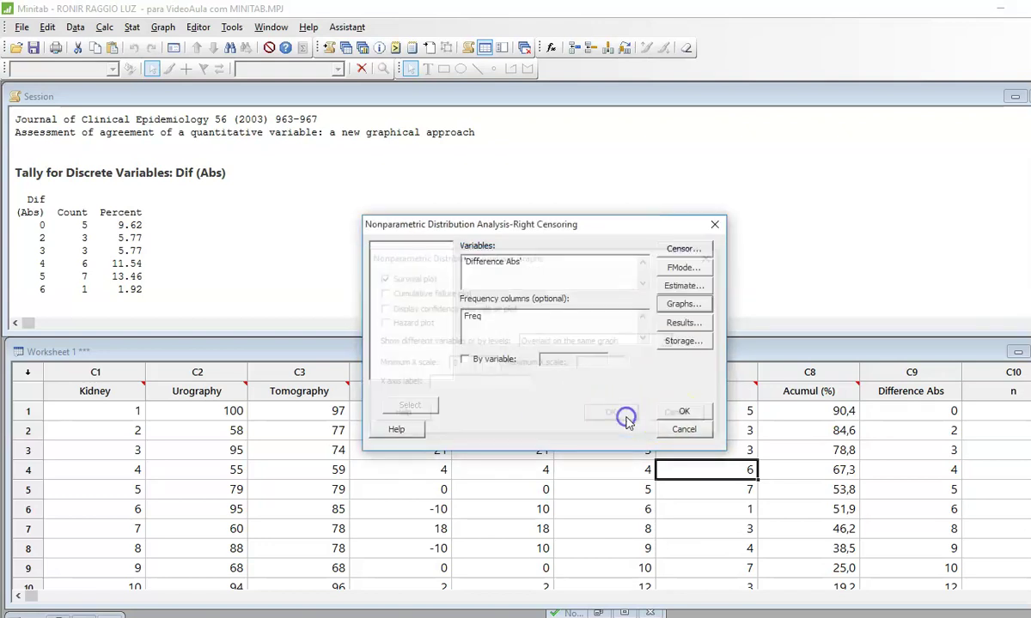
click(679, 413)
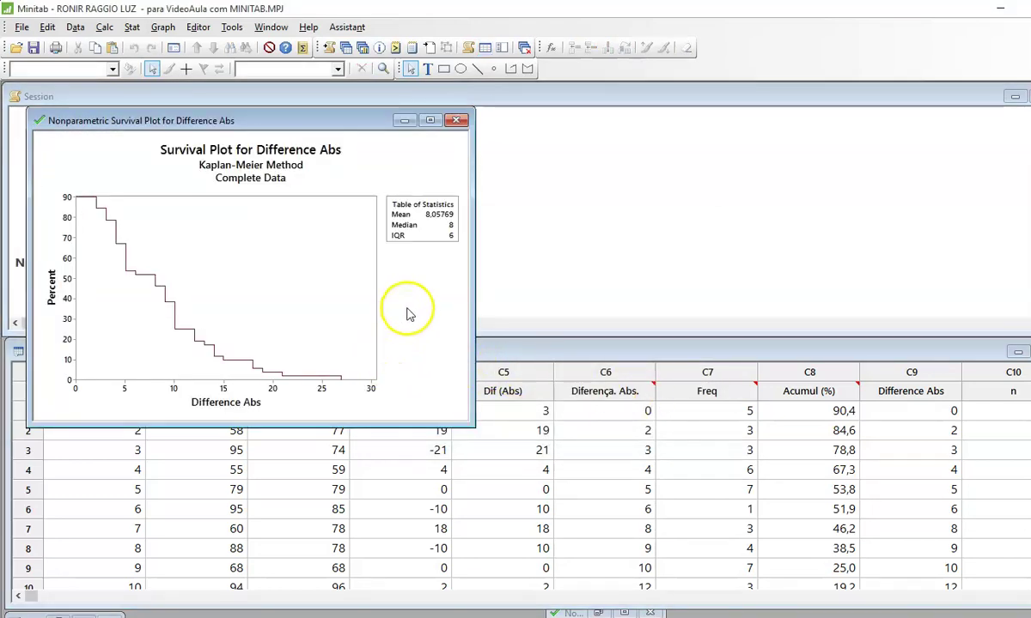
Delete the statistics table and both subtitle lines from the Difference Abs survival plot
click(428, 208)
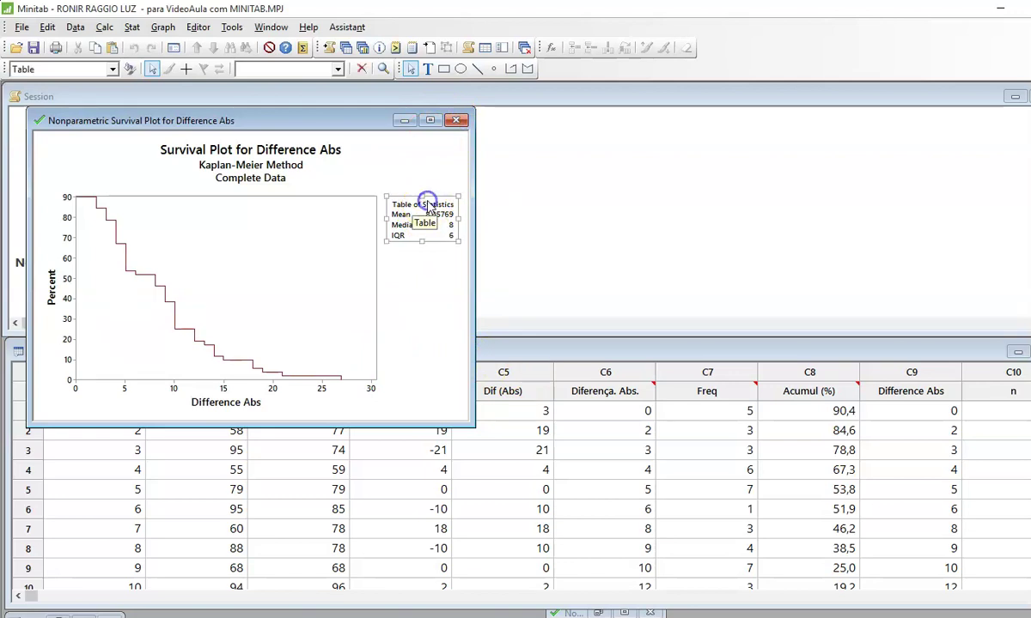
key(Delete)
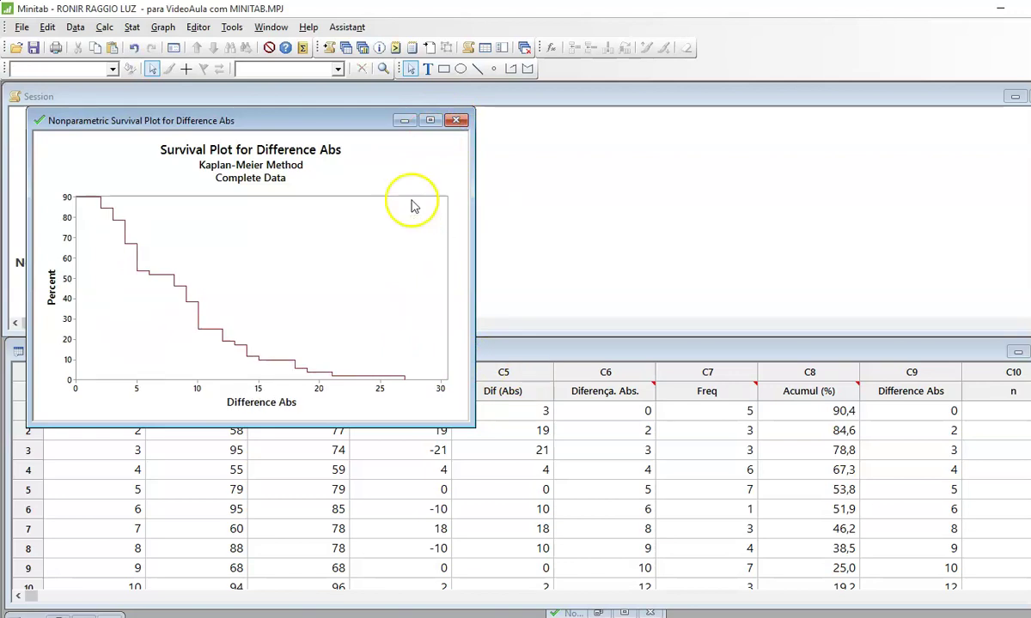
click(215, 168)
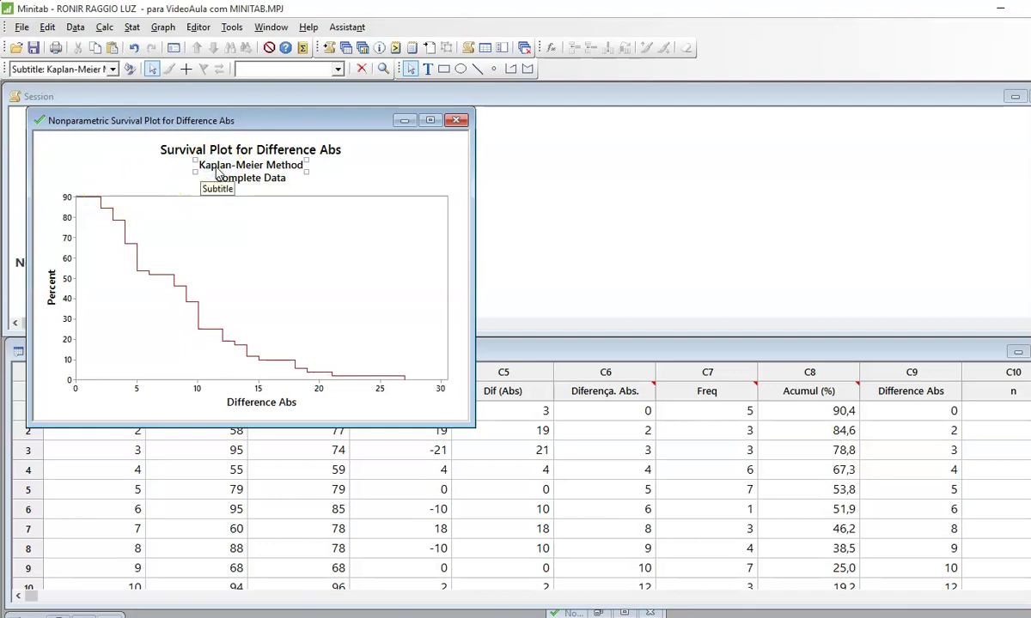
key(Delete)
click(248, 165)
key(Delete)
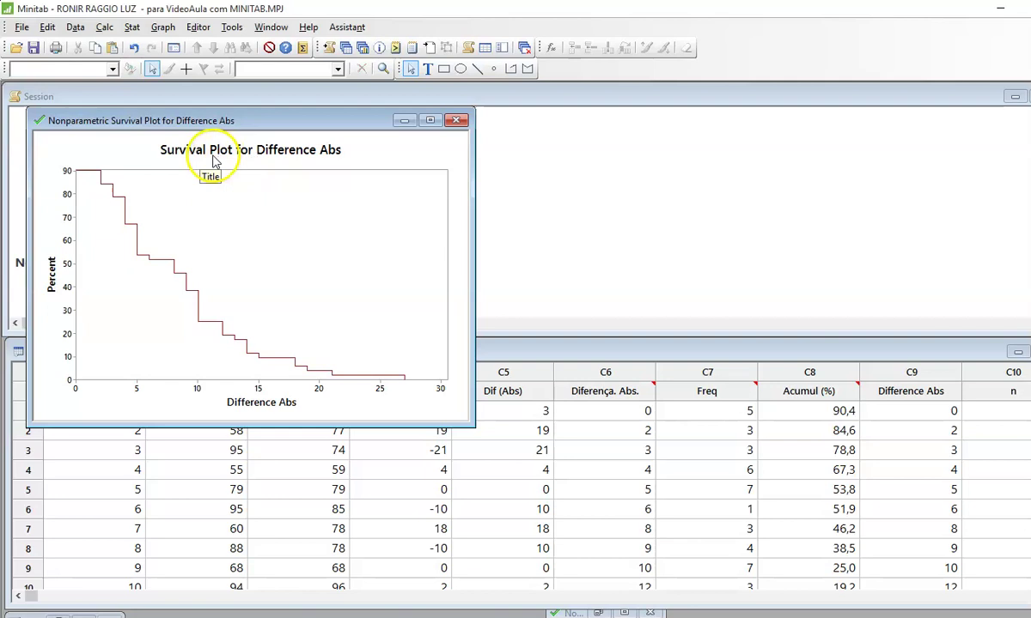
Change the survival plot's Y axis label to "Percentual de Desacordo (%)"
click(53, 273)
double_click(53, 273)
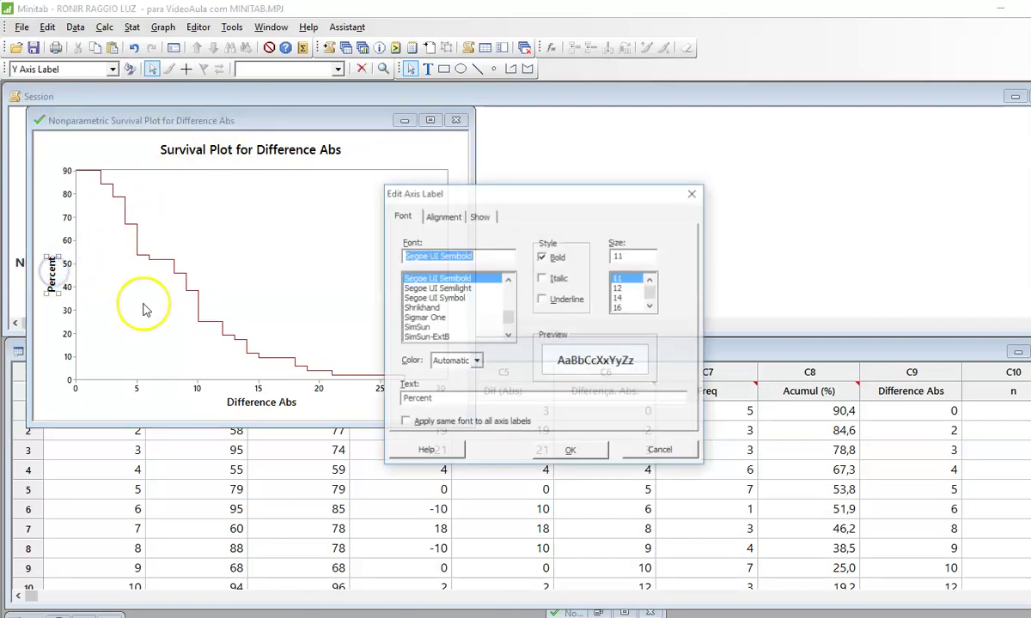
click(439, 399)
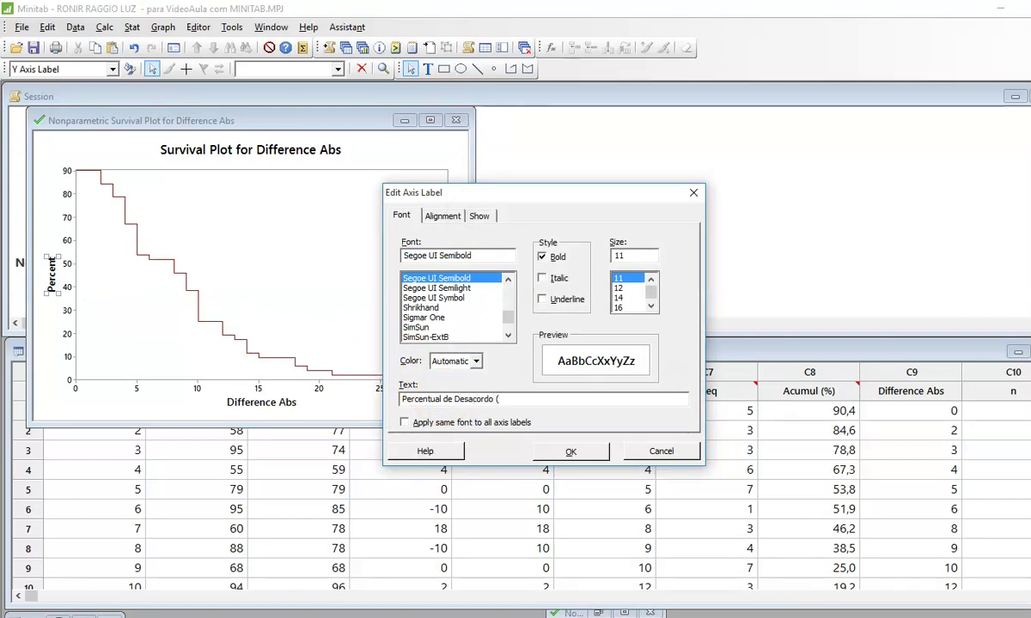
click(570, 451)
click(348, 354)
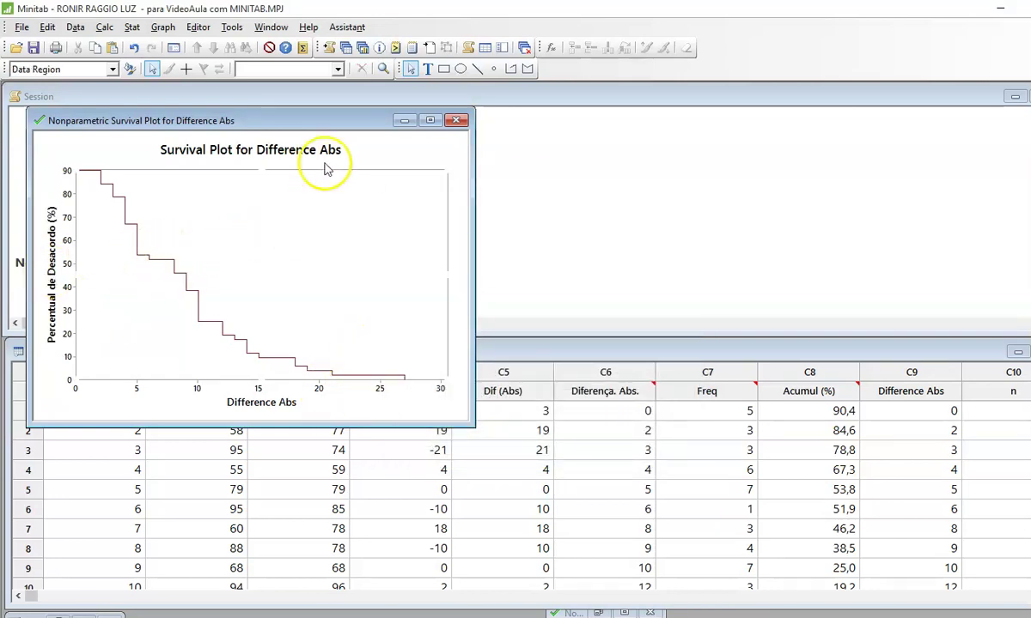
View the formatted survival plot for Diferença. Abs. for comparison, and minimize both graph windows
click(271, 26)
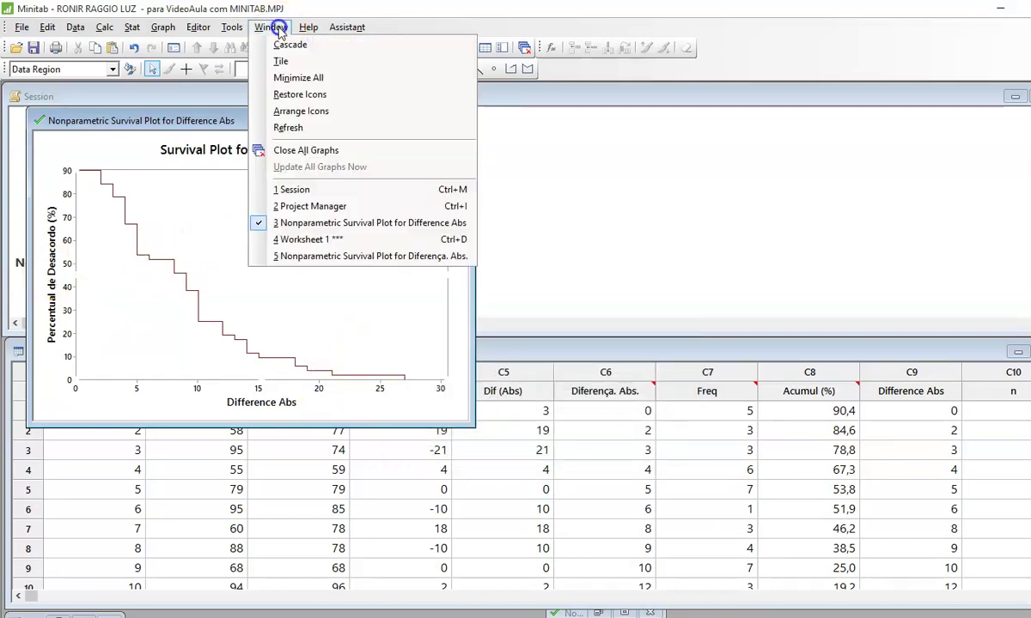
click(361, 256)
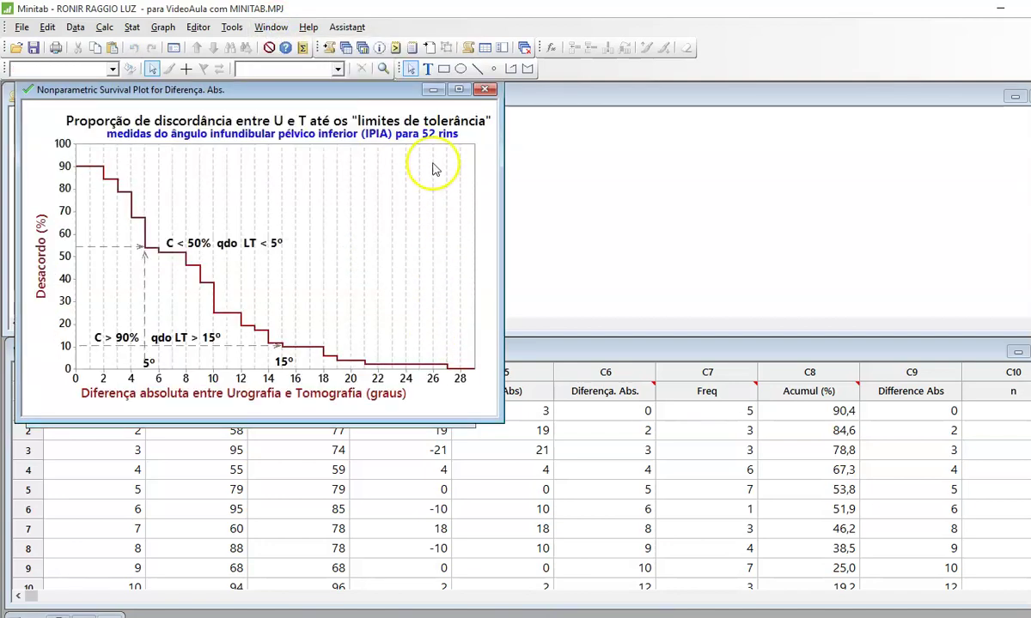
click(434, 89)
click(414, 127)
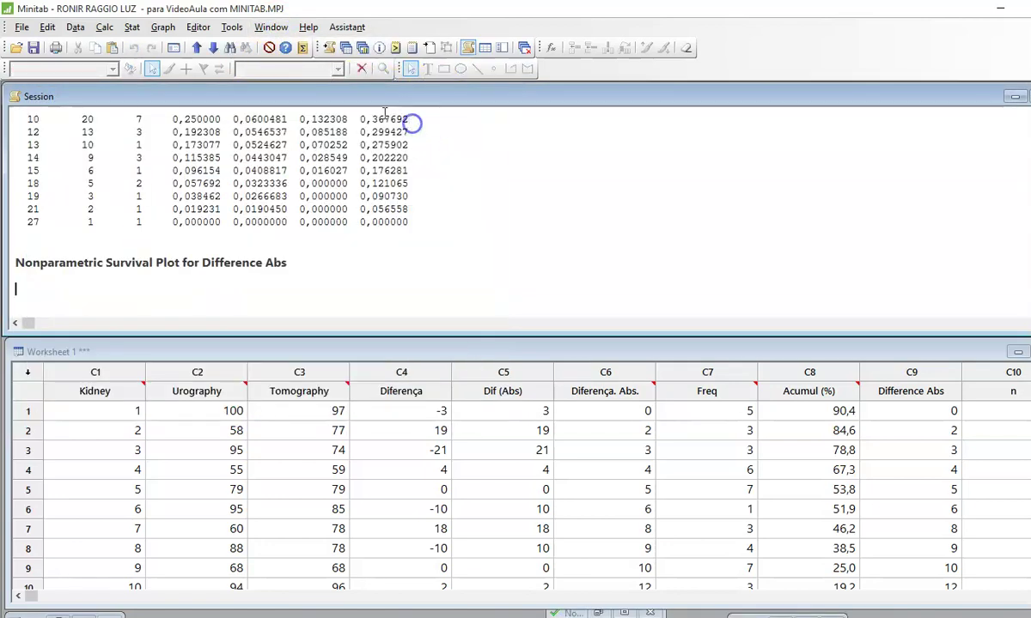
Review the variable, frequency, estimation and graph settings of the right-censored nonparametric distribution analysis, and close it without running
click(131, 27)
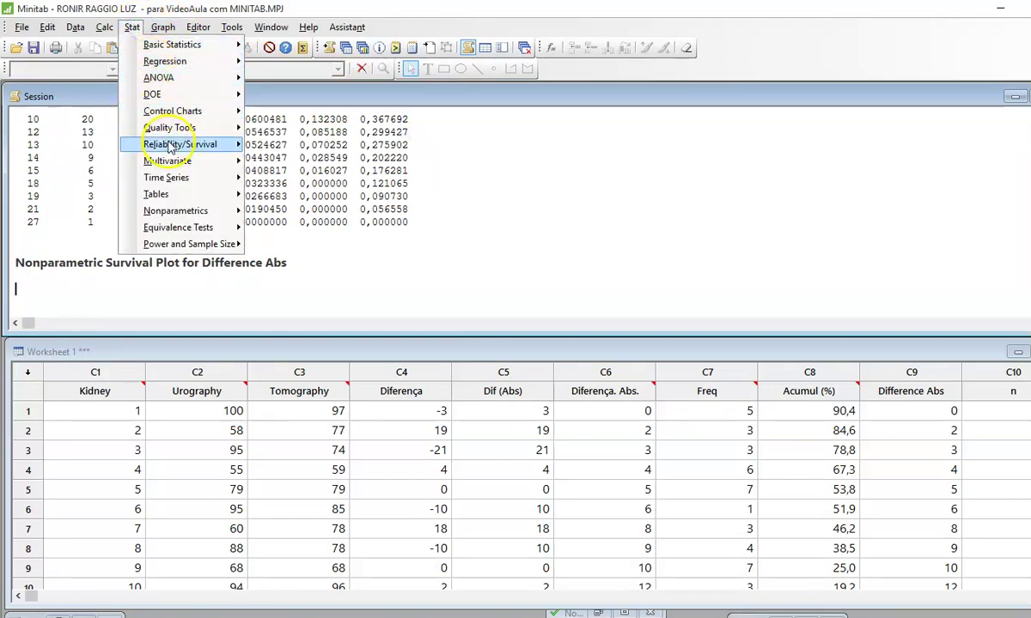
mouse_move(172, 144)
mouse_move(294, 152)
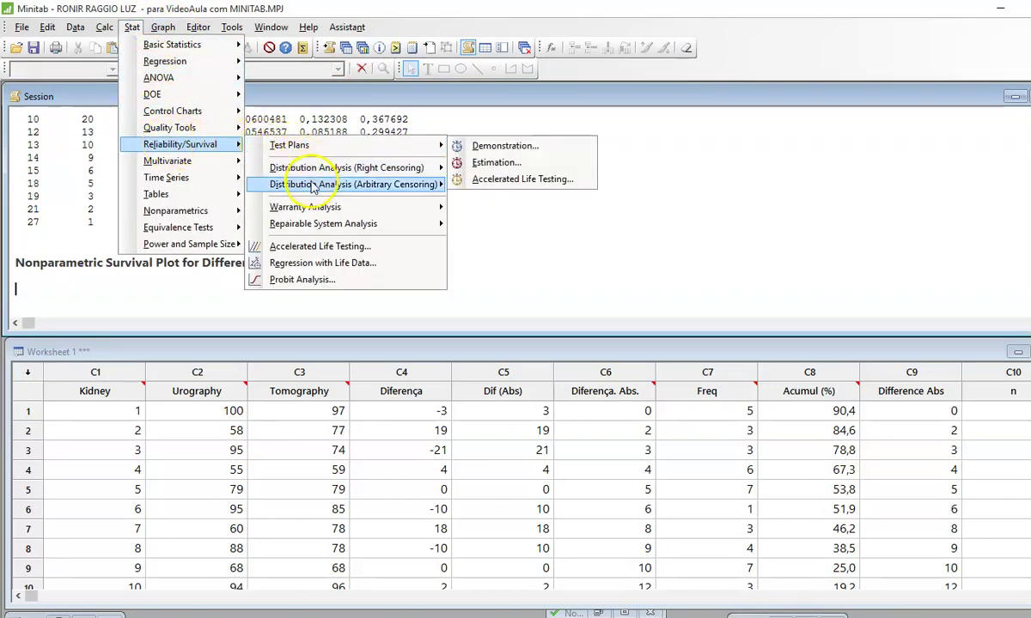
mouse_move(342, 175)
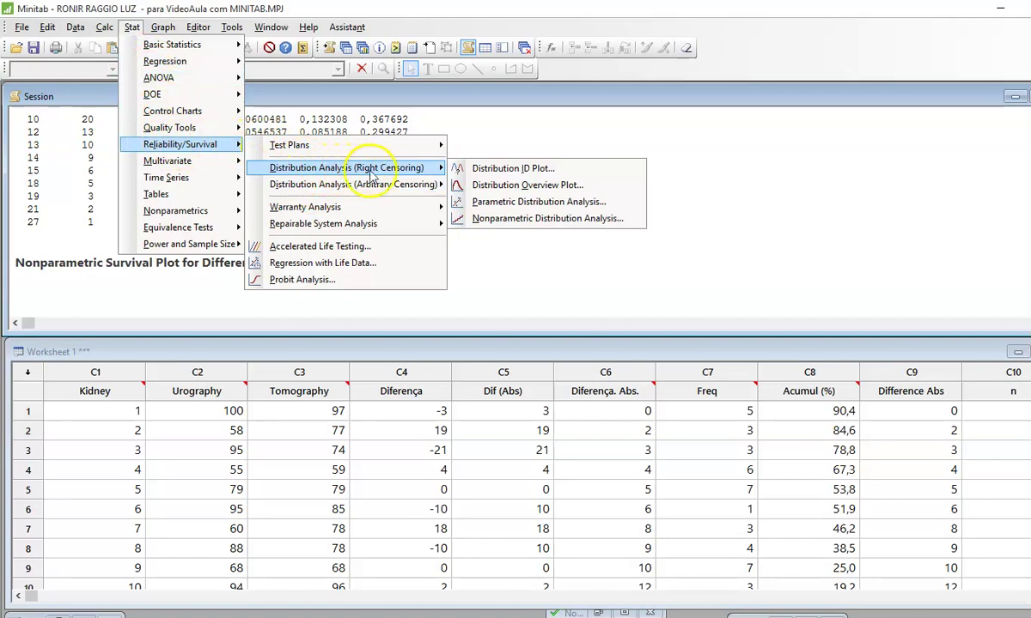
click(501, 223)
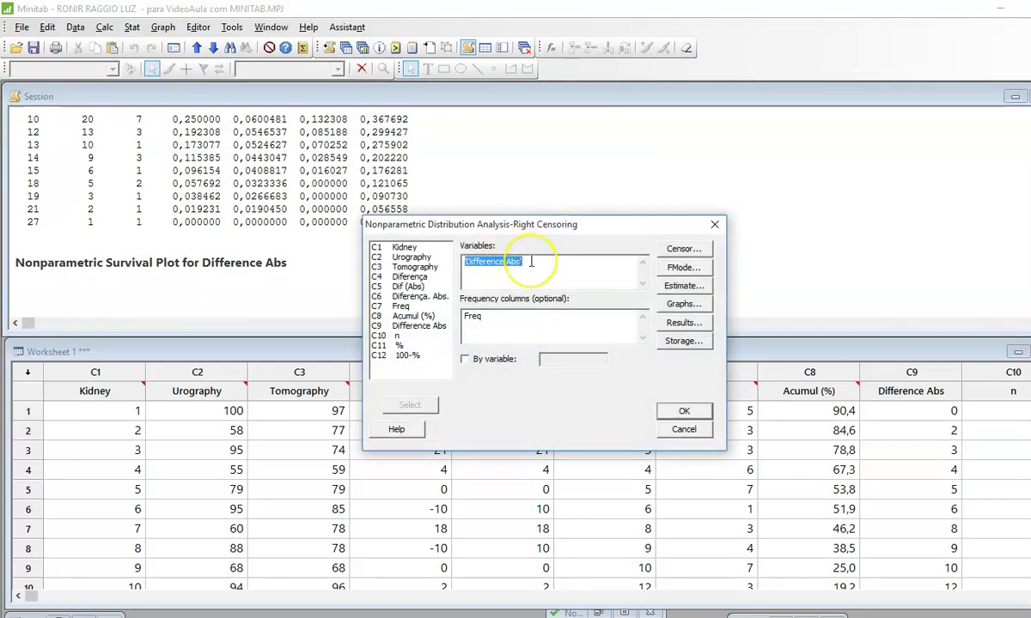
click(509, 314)
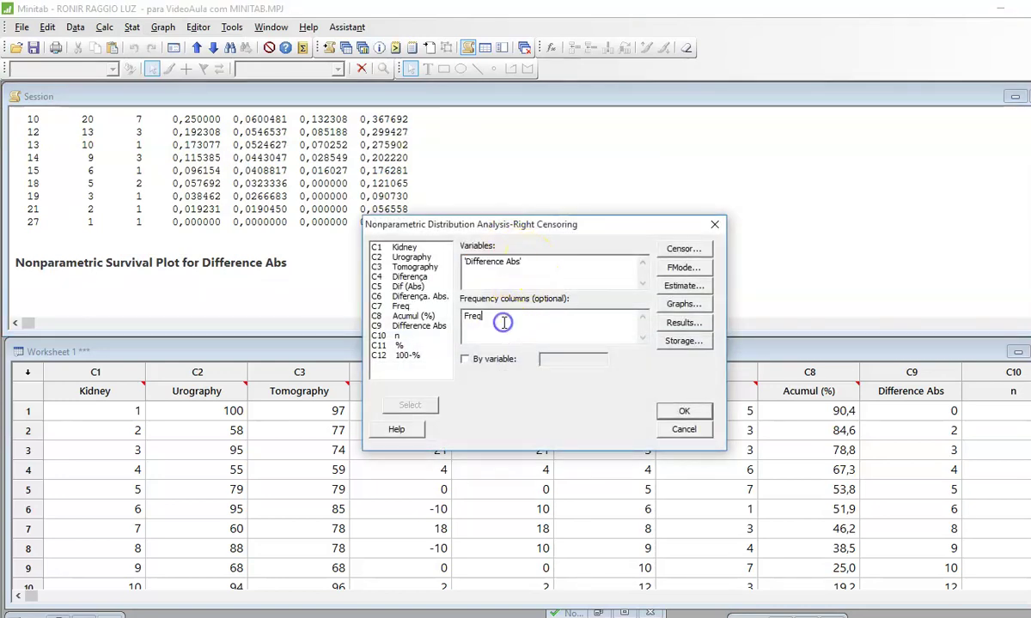
click(685, 287)
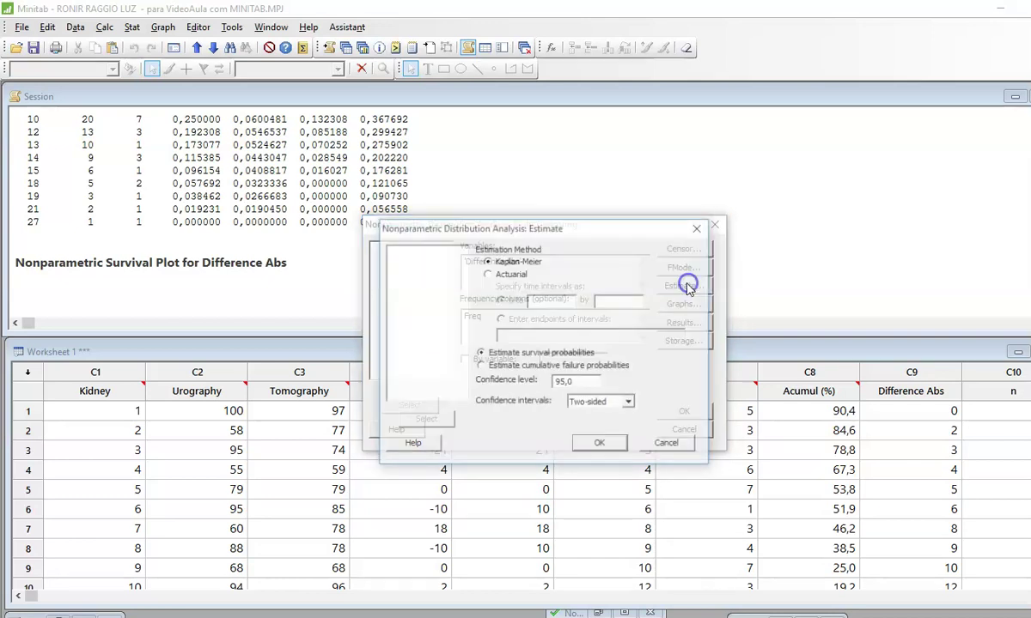
click(654, 444)
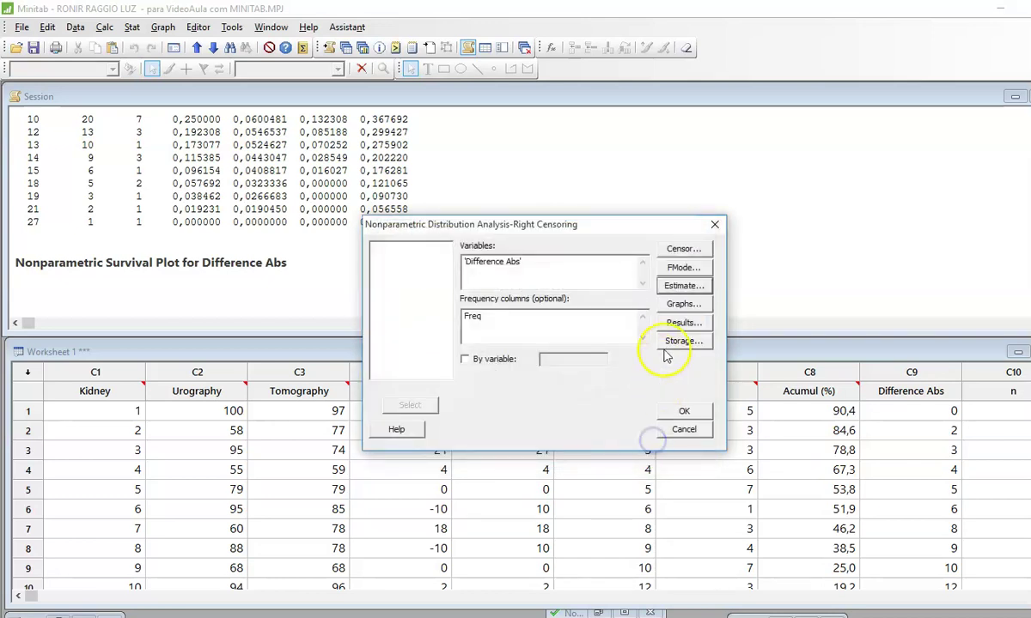
click(677, 303)
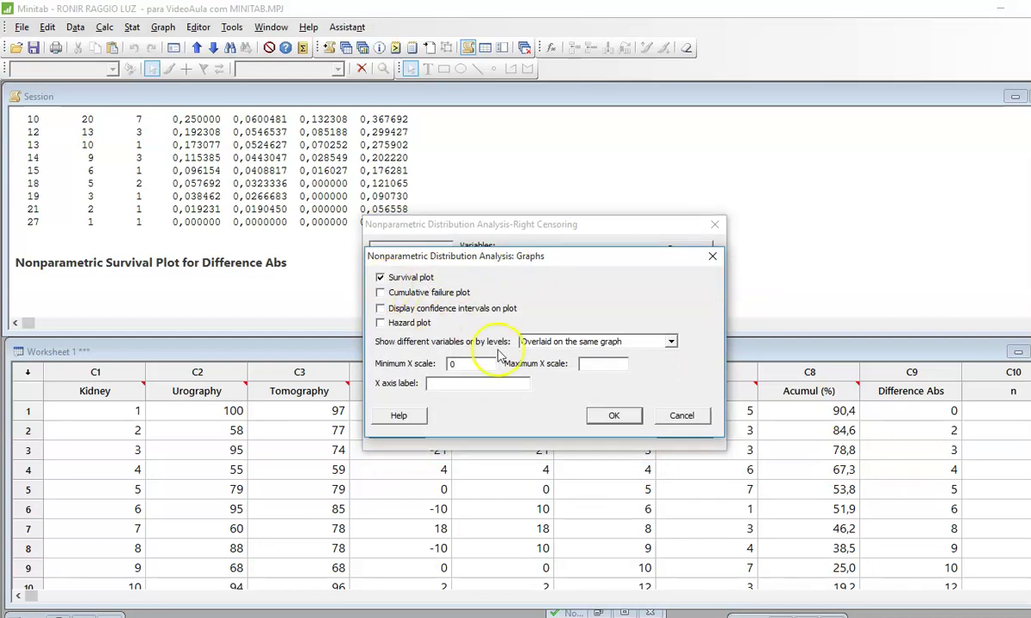
click(696, 417)
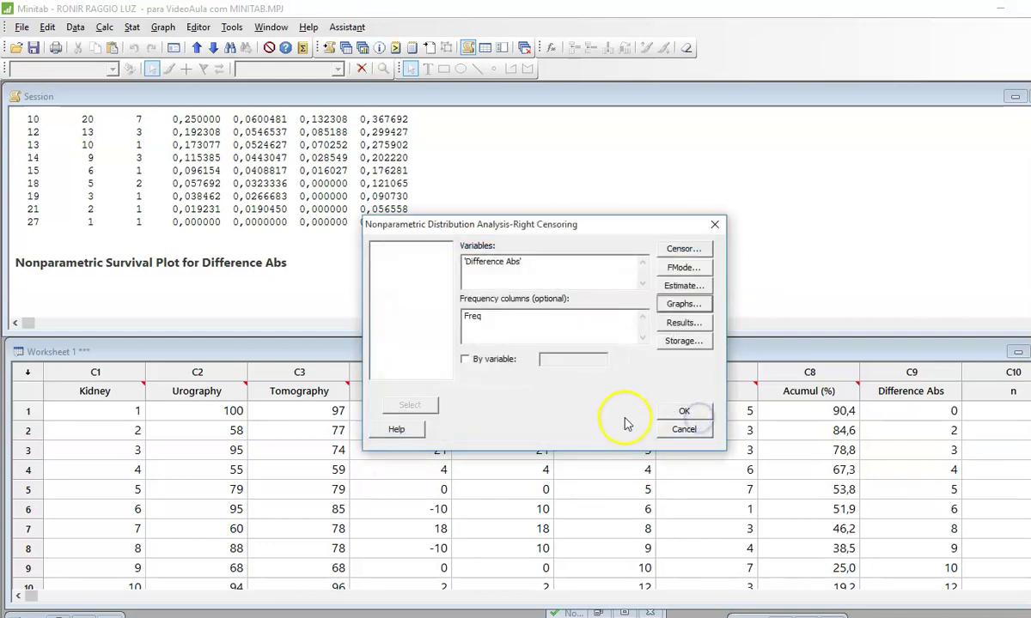
click(684, 430)
Switch to the agreement article in Foxit Reader, check Table 2, and return to the article's first page
mouse_move(275, 615)
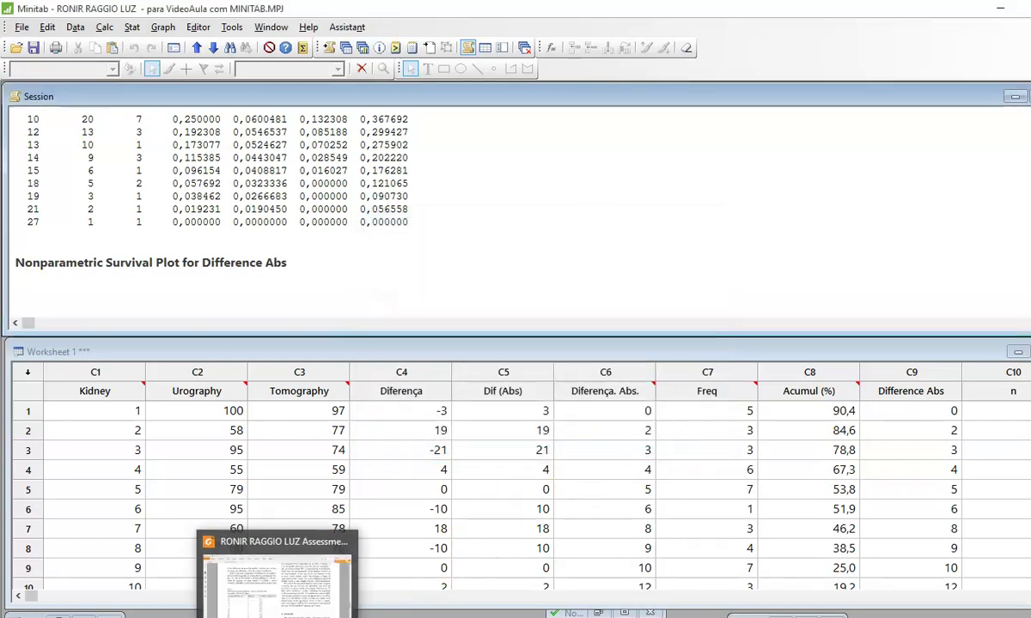
click(296, 571)
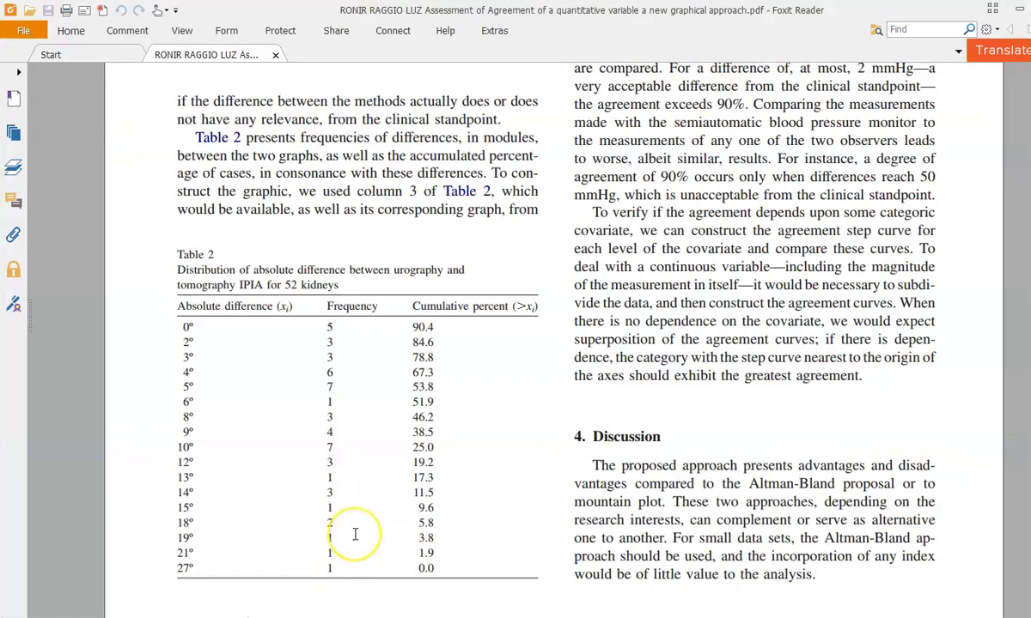
key(Home)
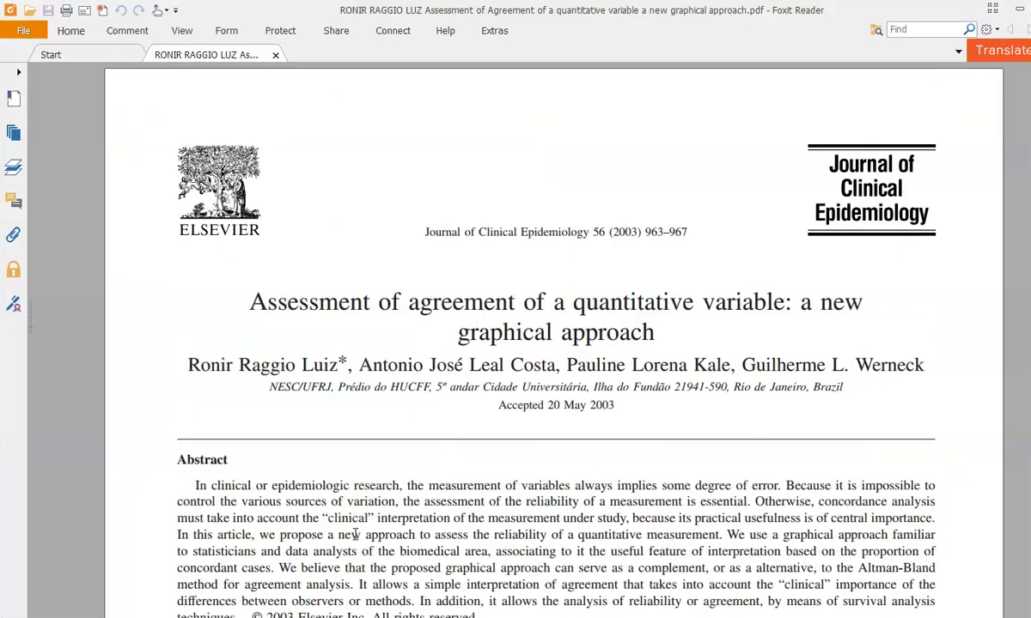